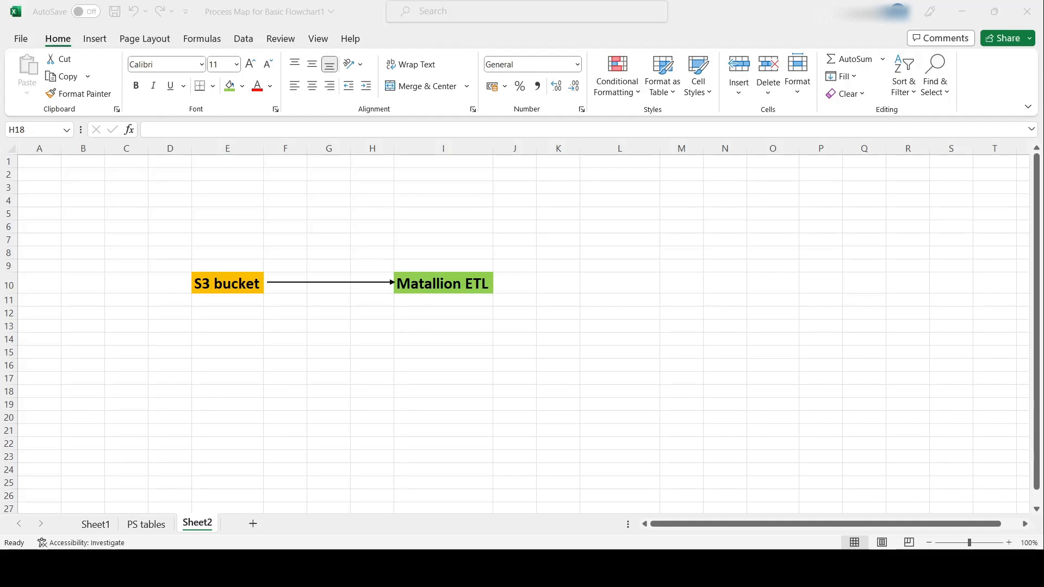
Switch from the Excel S3-to-Matillion flowchart to AWS Console Home in Edge
{"action": "key", "text": "alt+Tab"}
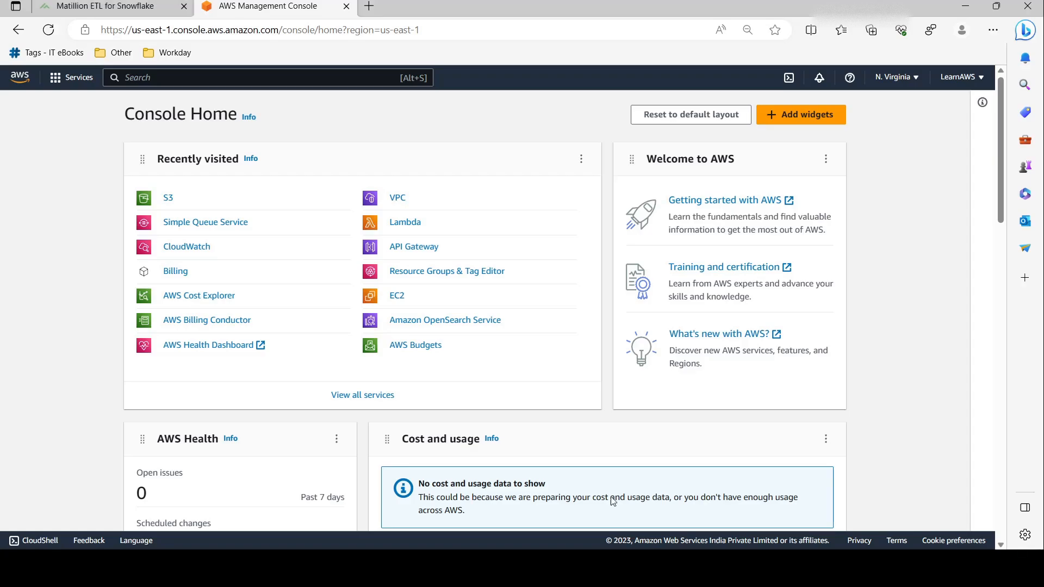
Open S3's mybucket173 bucket to confirm its HR CSV, then switch to the Matillion project
{"action": "left_click", "coordinate": [167, 199]}
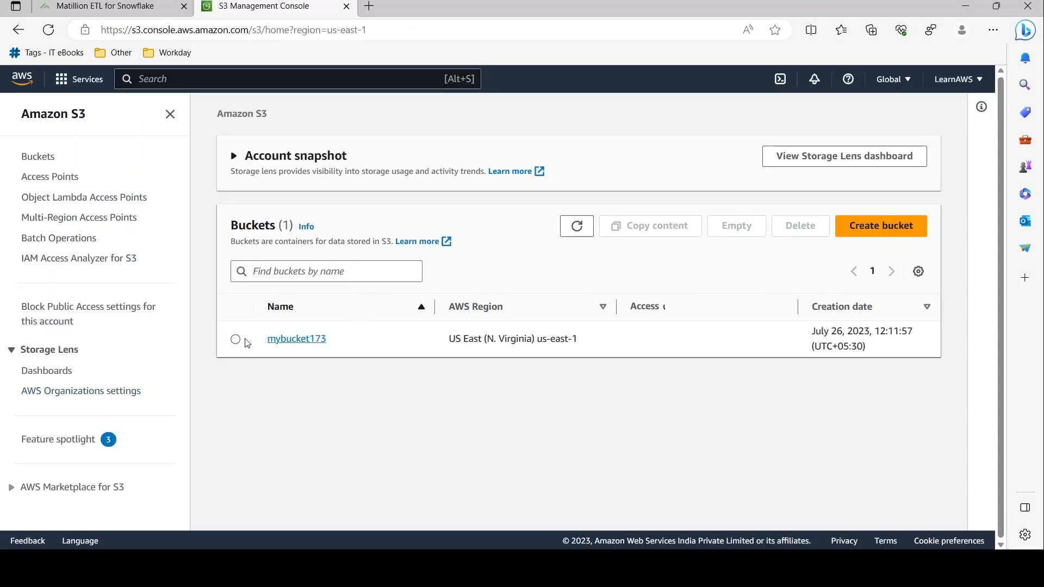
{"action": "left_click", "coordinate": [298, 338]}
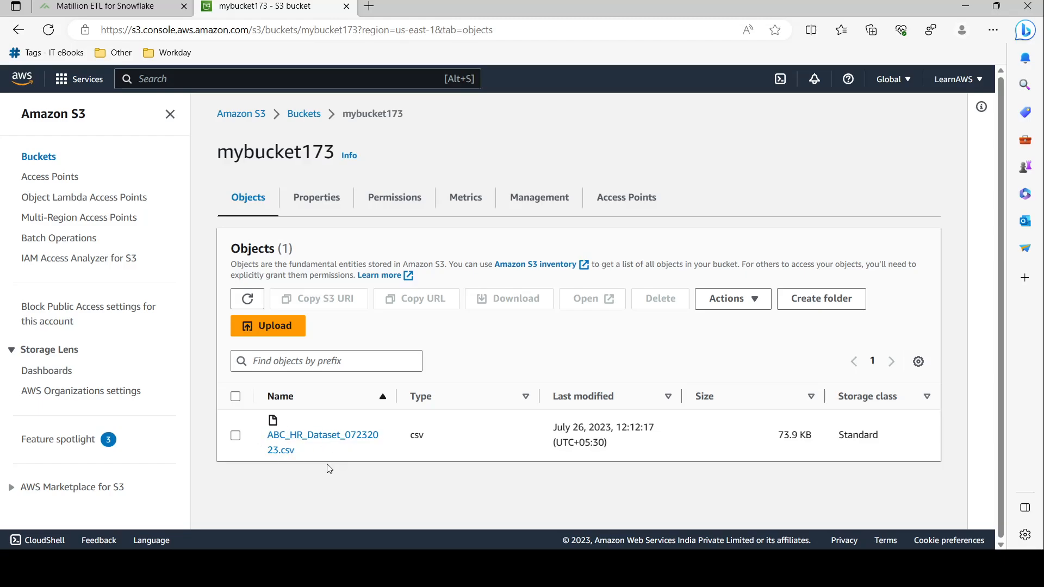
{"action": "left_click", "coordinate": [144, 6]}
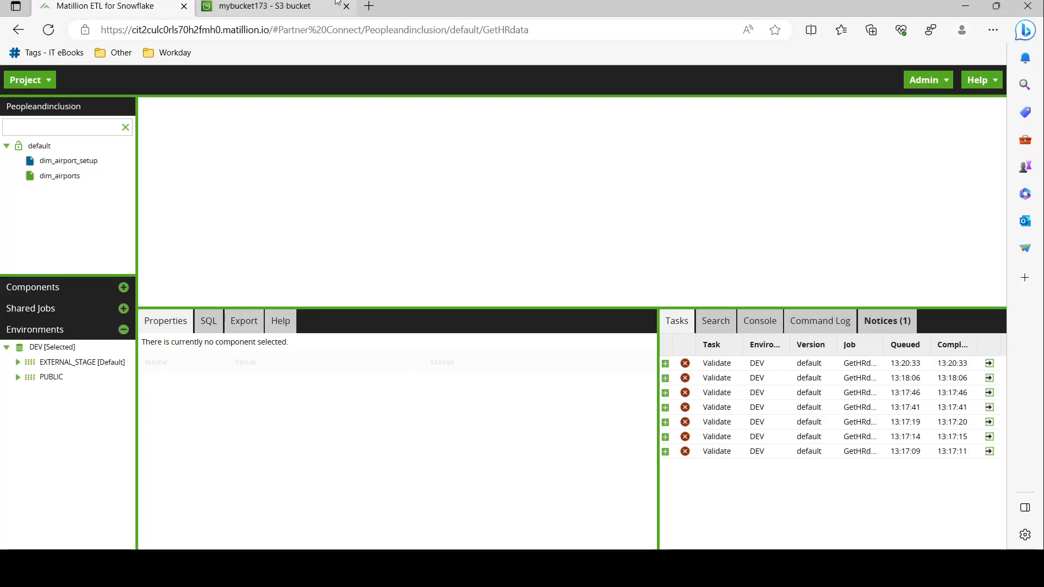
Go back from Matillion to the mybucket173 objects page listing ABC_HR_Dataset_07232023.csv
{"action": "left_click", "coordinate": [320, 6]}
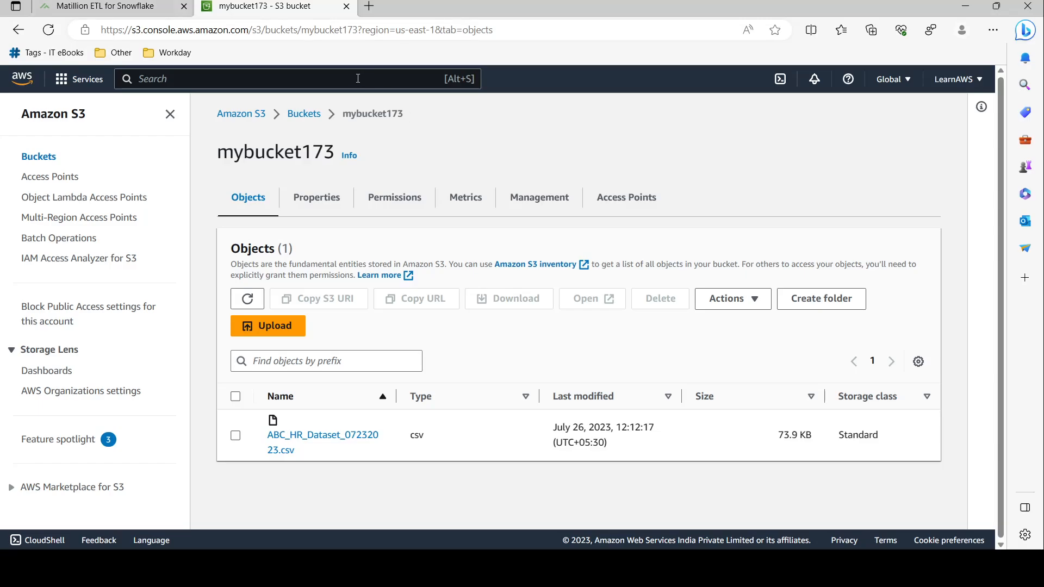
In IAM Users, start adding a new user named Matillion_user
{"action": "type", "text": "iam"}
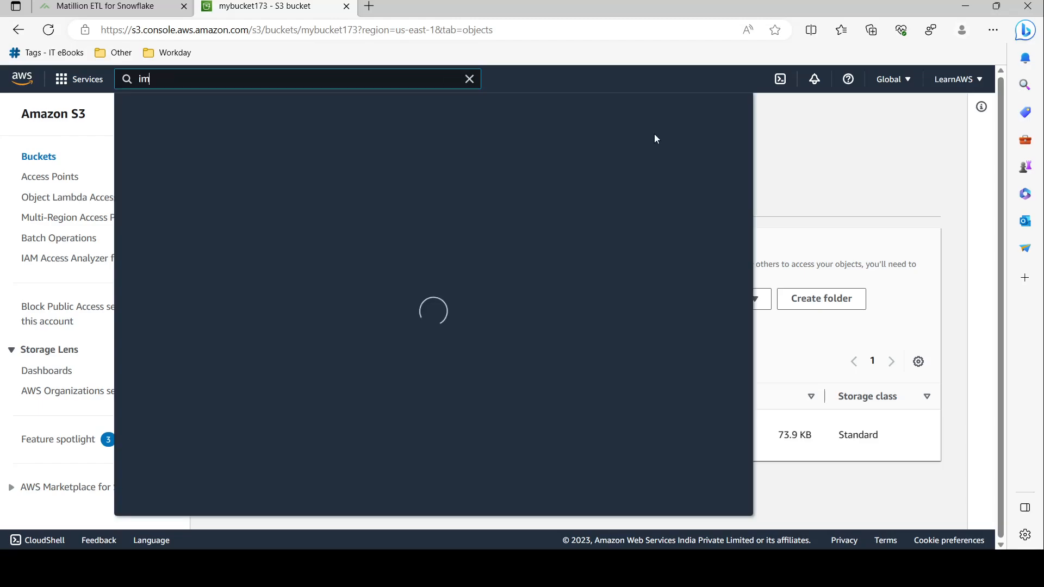
{"action": "key", "text": "BackSpace"}
{"action": "key", "text": "BackSpace"}
{"action": "type", "text": "am"}
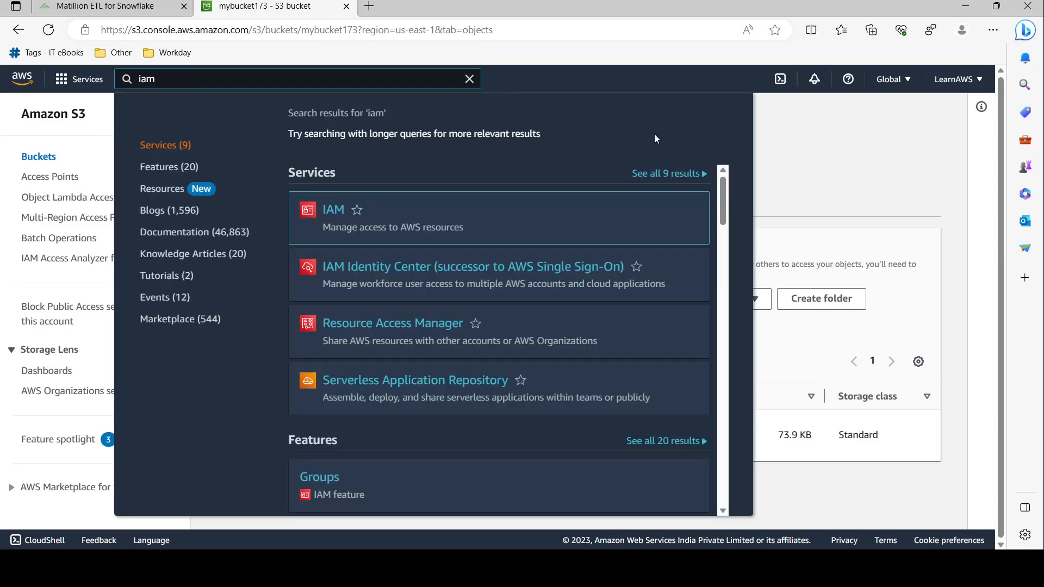
{"action": "left_click", "coordinate": [331, 211]}
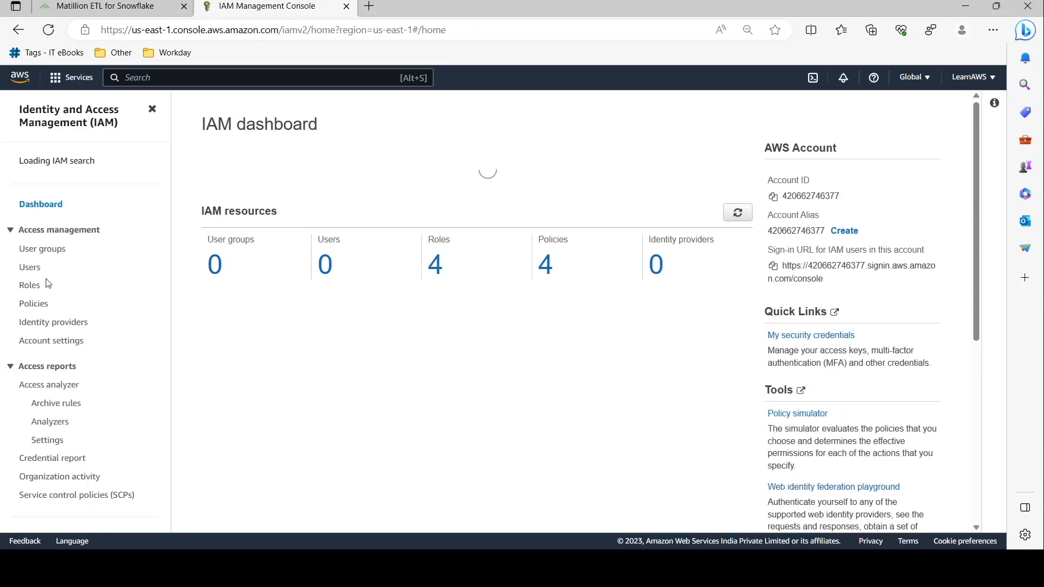
{"action": "left_click", "coordinate": [30, 272]}
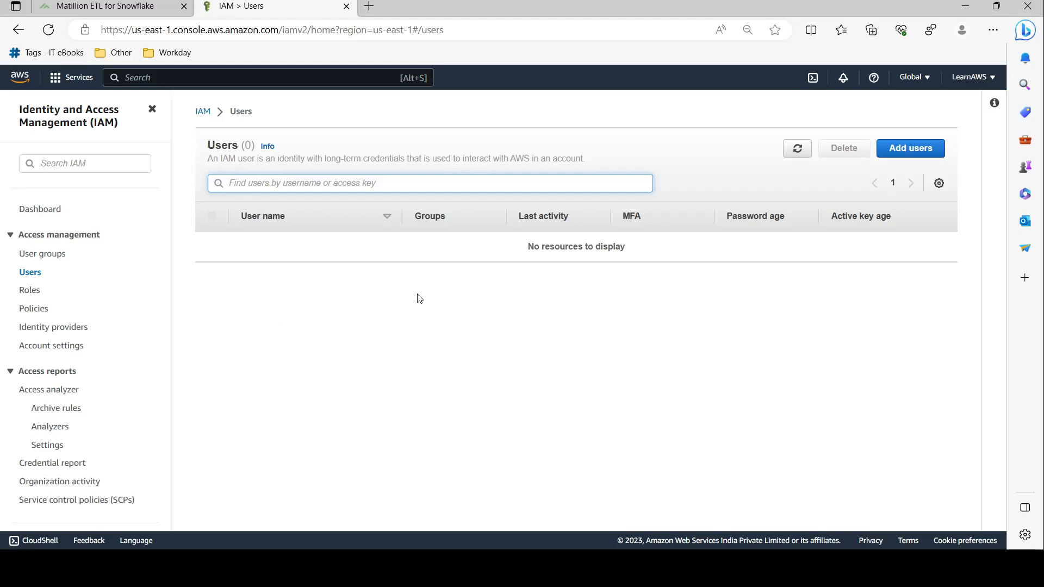
{"action": "left_click", "coordinate": [911, 149]}
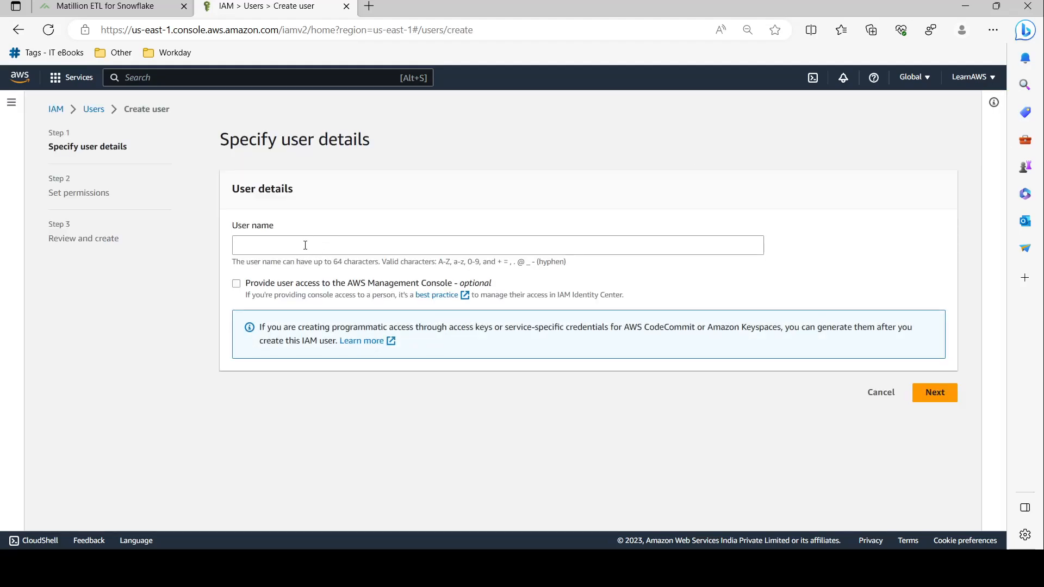
{"action": "left_click", "coordinate": [395, 248]}
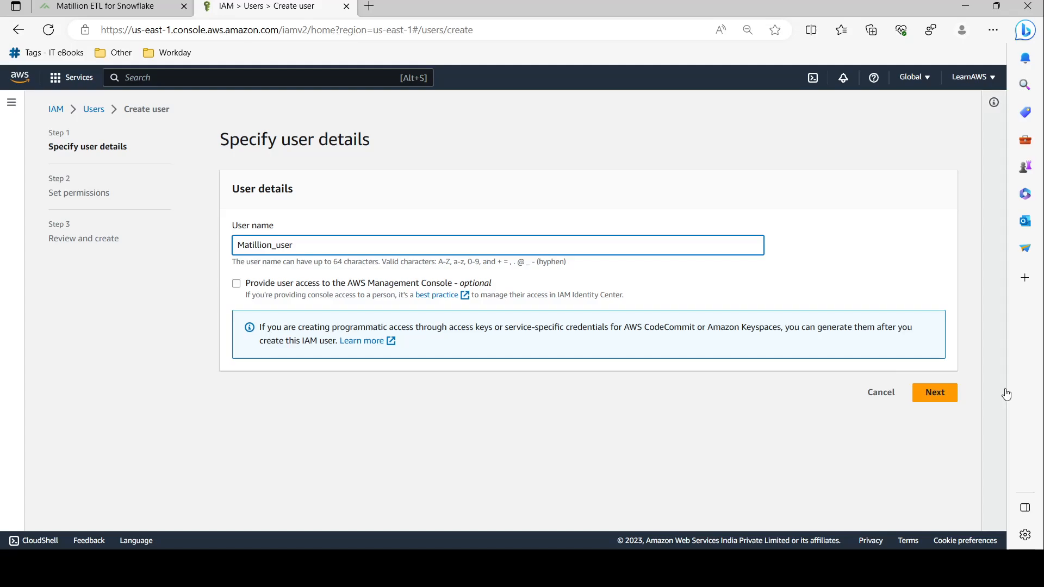
{"action": "left_click", "coordinate": [935, 393]}
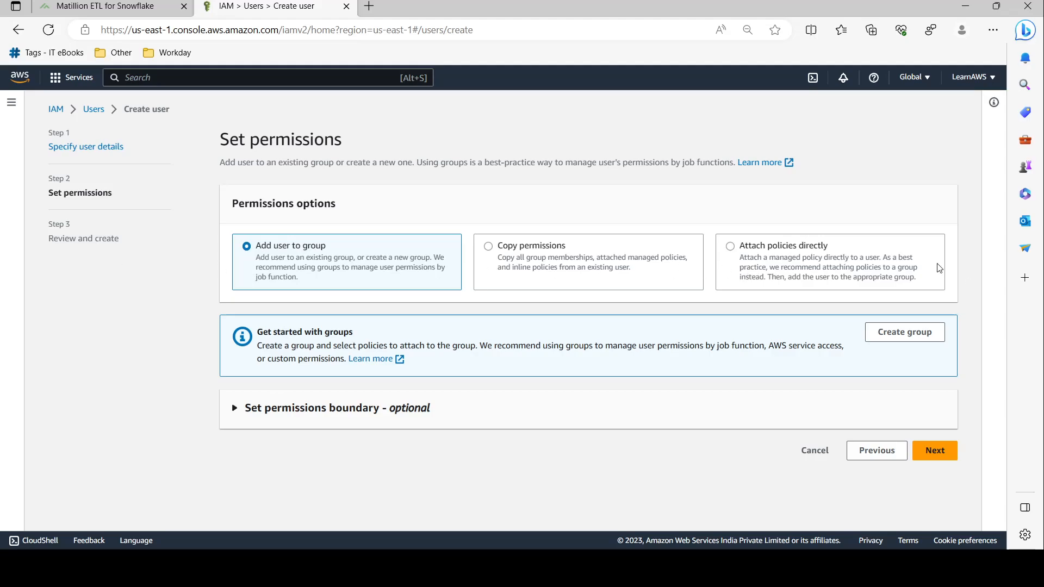
Attach the AmazonS3FullAccess policy directly and create the user
{"action": "left_click", "coordinate": [832, 266]}
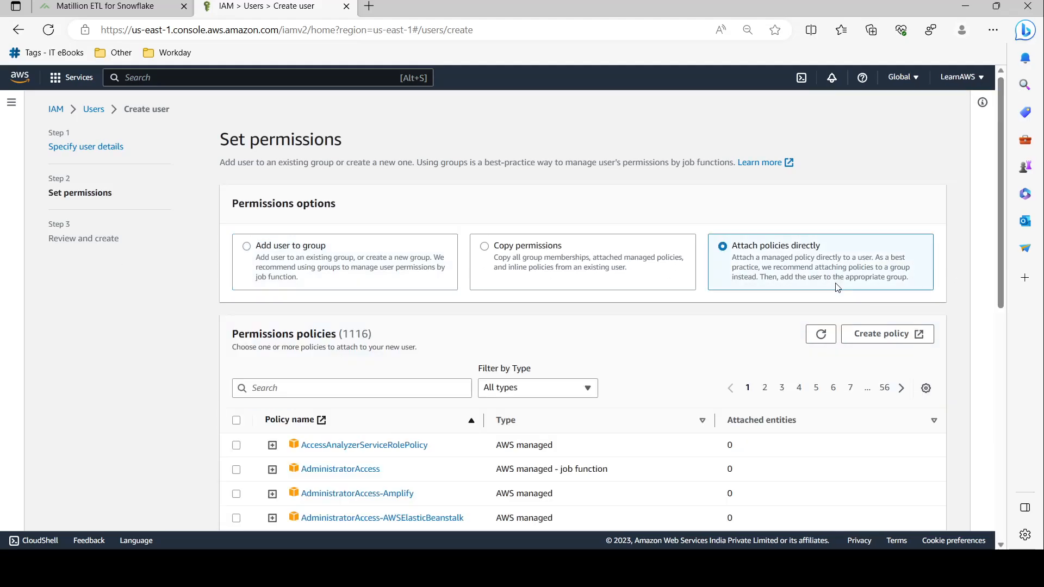
{"action": "left_click", "coordinate": [377, 388]}
{"action": "type", "text": "s3"}
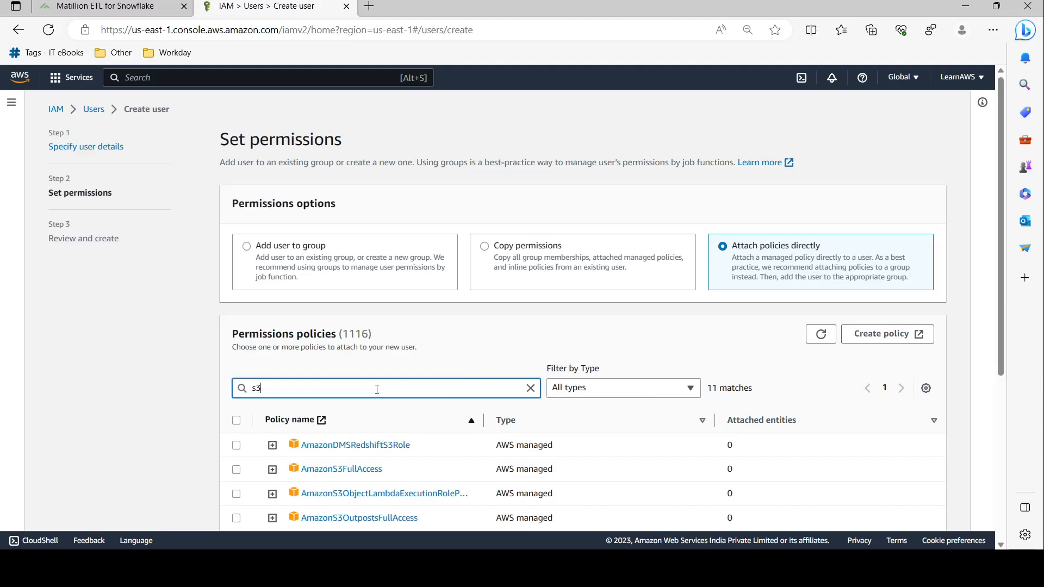
{"action": "scroll", "coordinate": [352, 396], "scroll_direction": "down", "scroll_amount": 1}
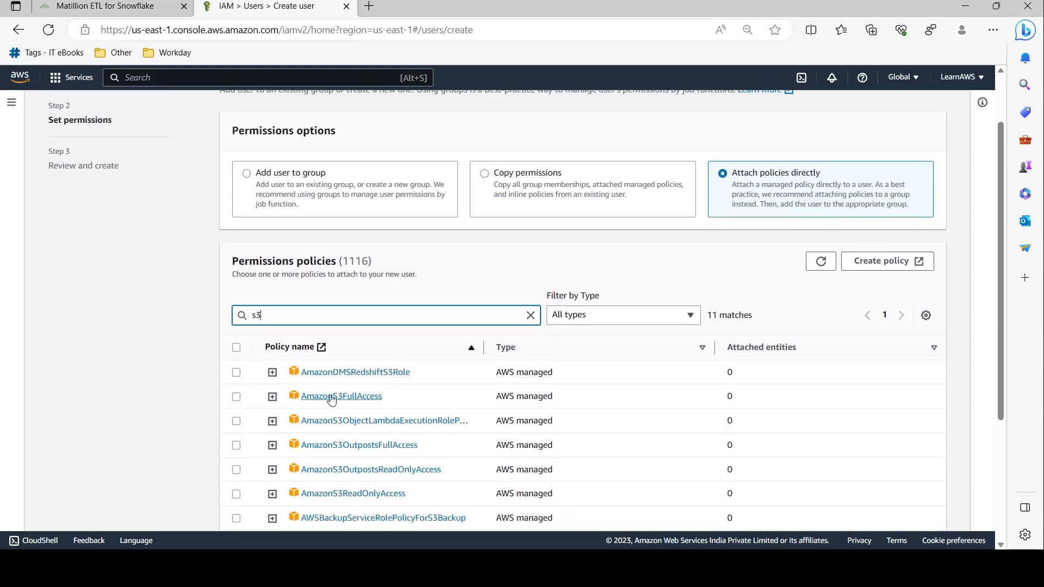
{"action": "left_click", "coordinate": [236, 397]}
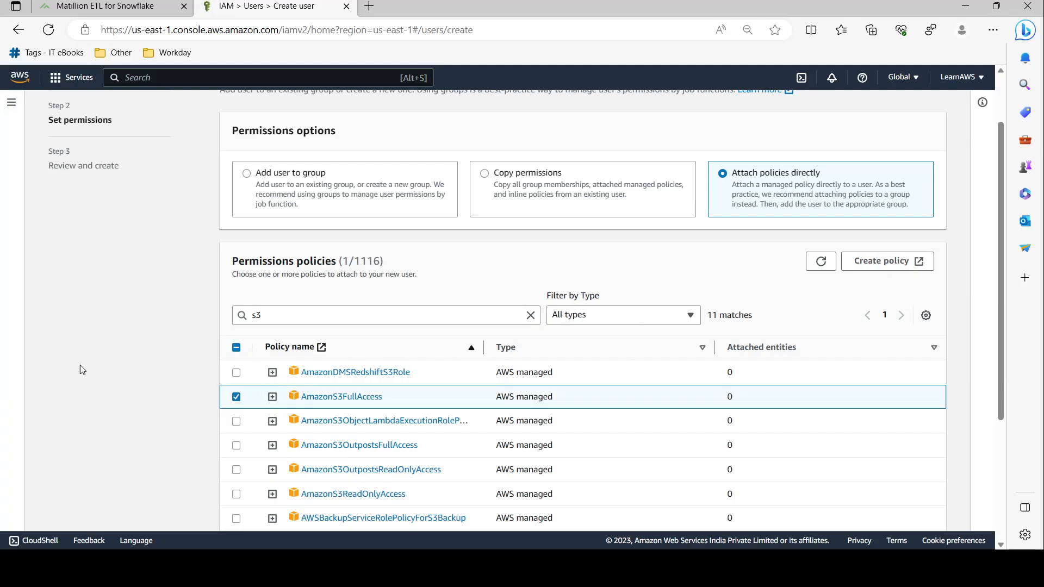
{"action": "scroll", "coordinate": [76, 325], "scroll_direction": "down", "scroll_amount": 3}
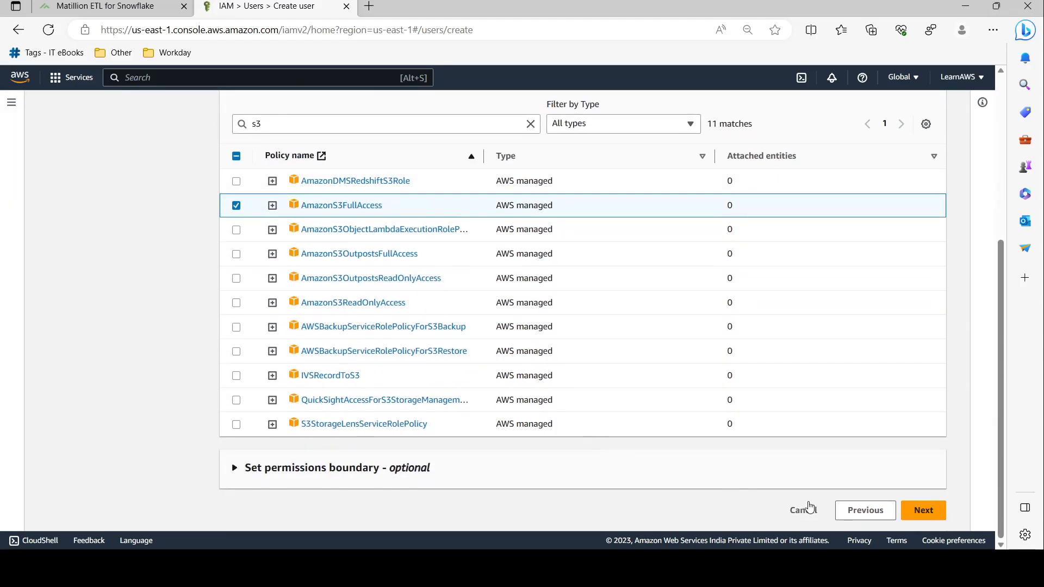
{"action": "left_click", "coordinate": [923, 510]}
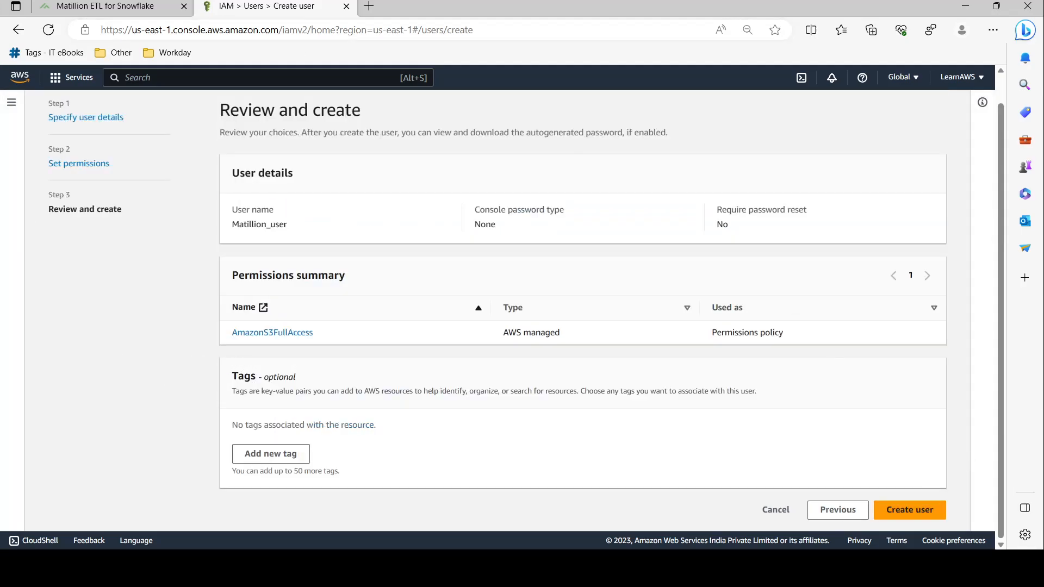
{"action": "left_click", "coordinate": [913, 513]}
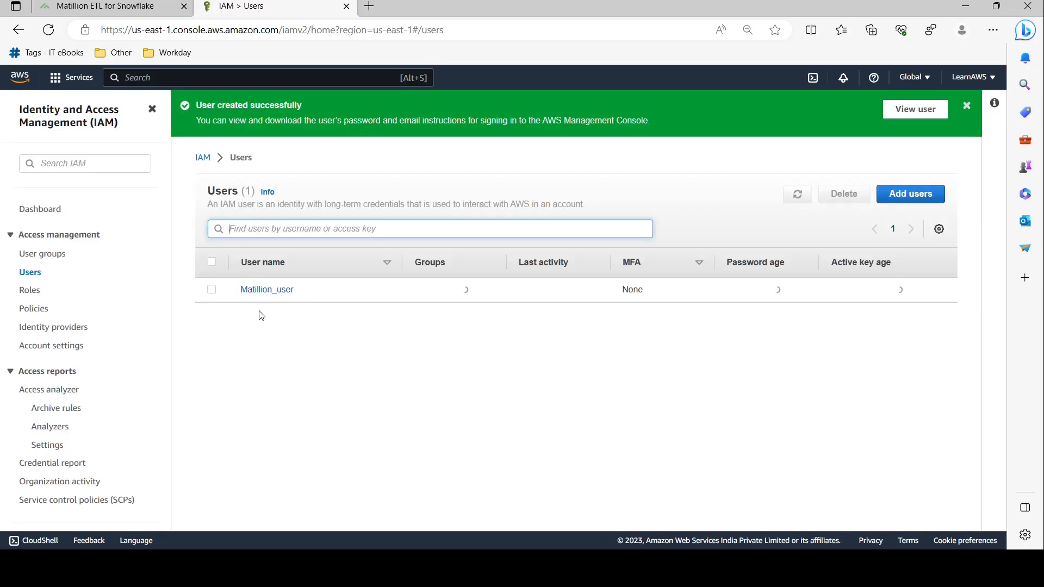
Open Matillion_user's details, open S3 in a second tab, and copy the user's ARN
{"action": "left_click", "coordinate": [273, 290]}
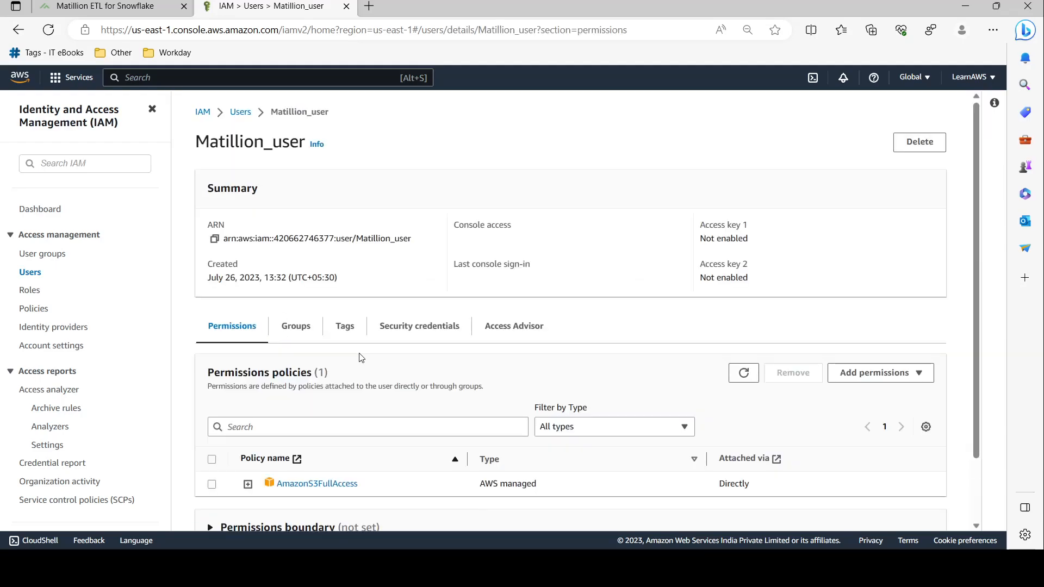
{"action": "left_click_drag", "start_coordinate": [224, 239], "coordinate": [401, 237]}
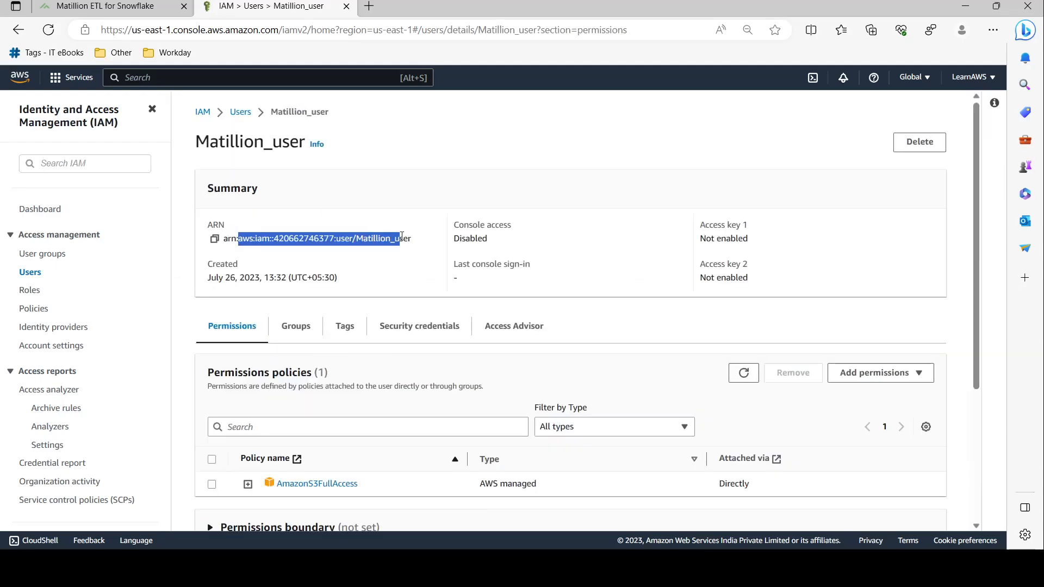
{"action": "middle_click", "coordinate": [54, 104]}
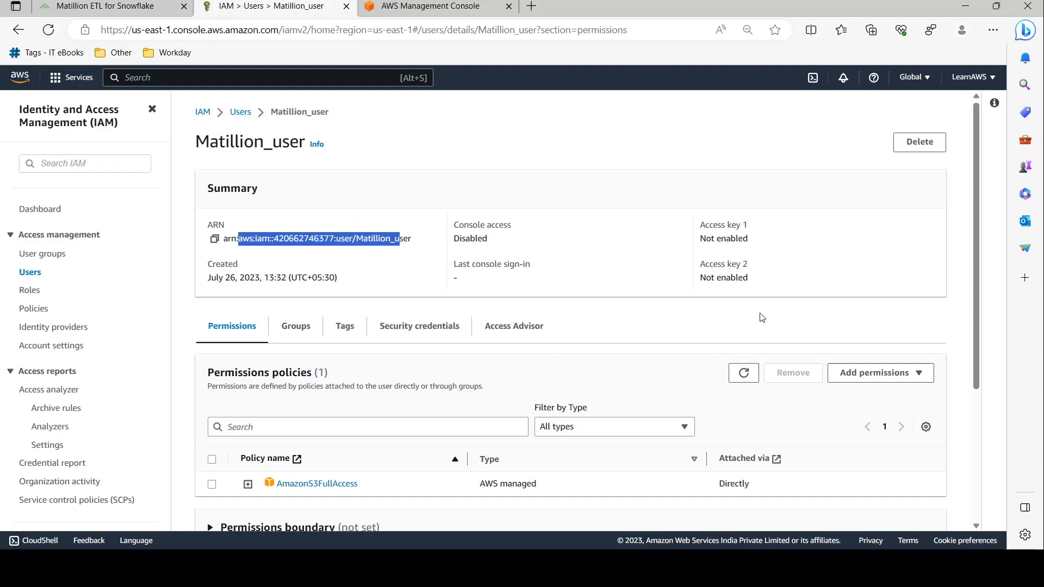
{"action": "left_click", "coordinate": [442, 116]}
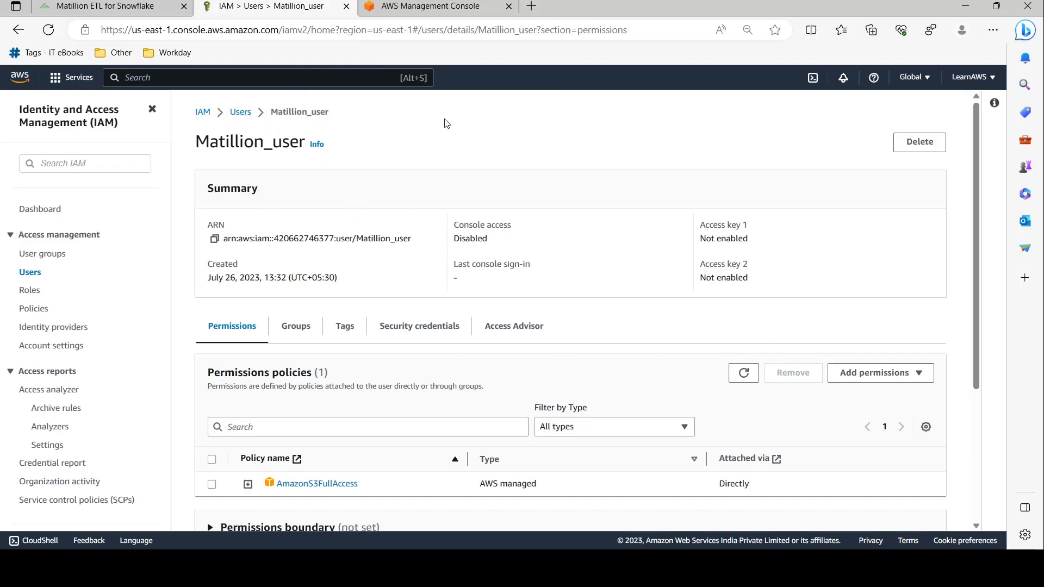
{"action": "left_click", "coordinate": [443, 4]}
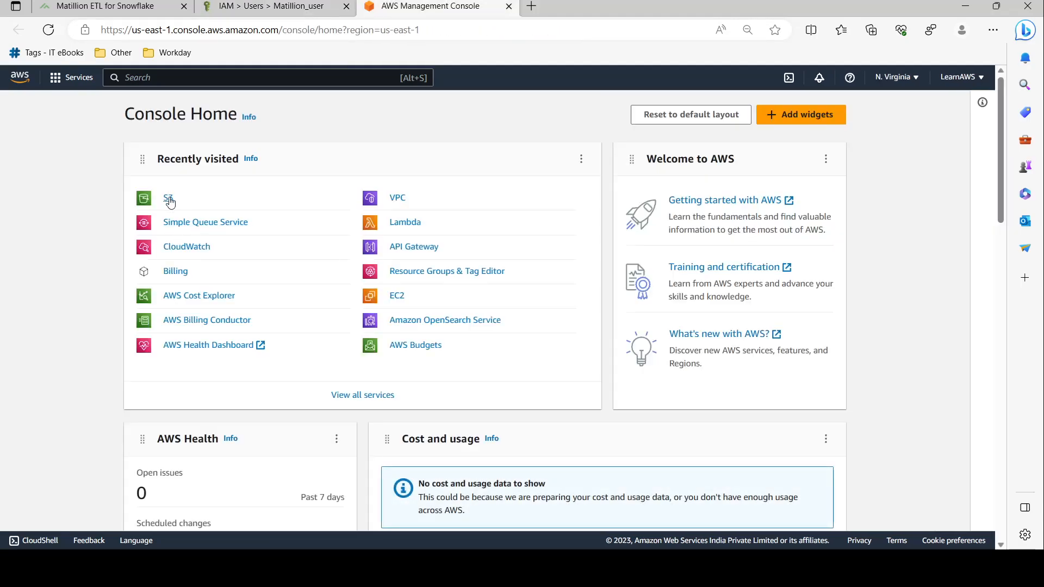
{"action": "left_click", "coordinate": [170, 201]}
{"action": "left_click", "coordinate": [270, 6]}
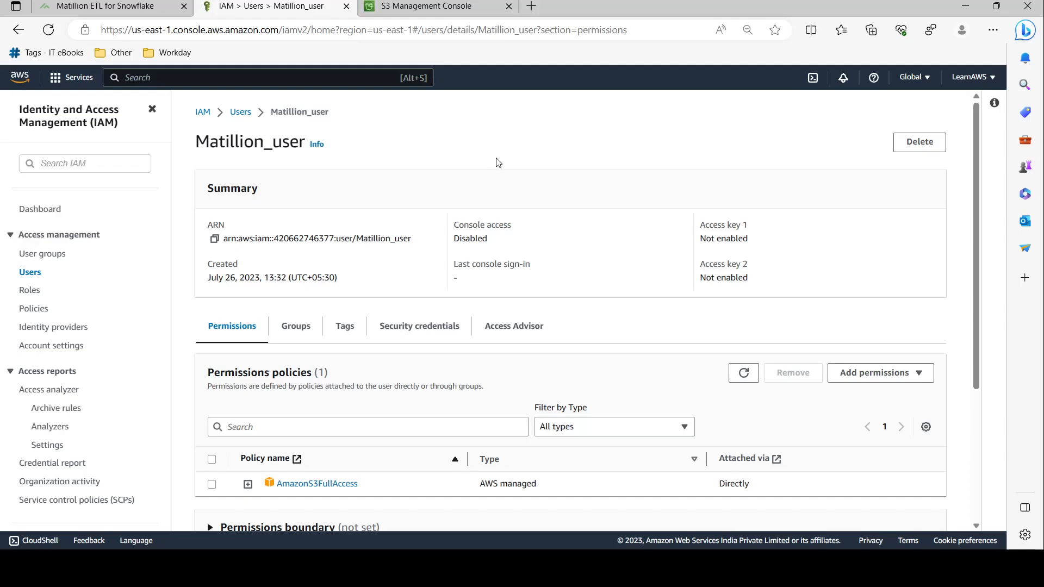
{"action": "left_click", "coordinate": [214, 239]}
Open mybucket173's Permissions and start editing its bucket policy
{"action": "left_click", "coordinate": [395, 4]}
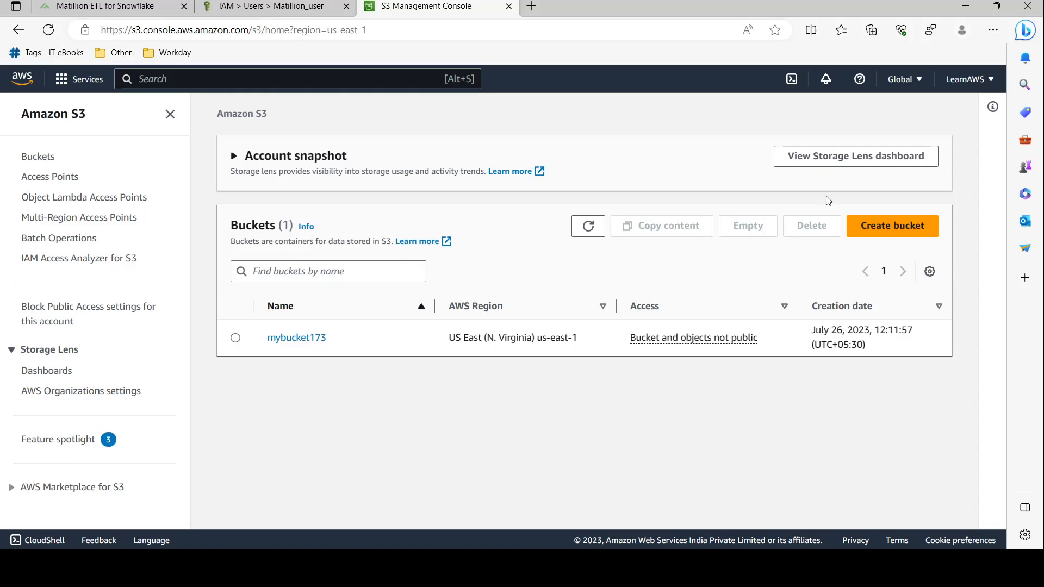
{"action": "left_click", "coordinate": [294, 338]}
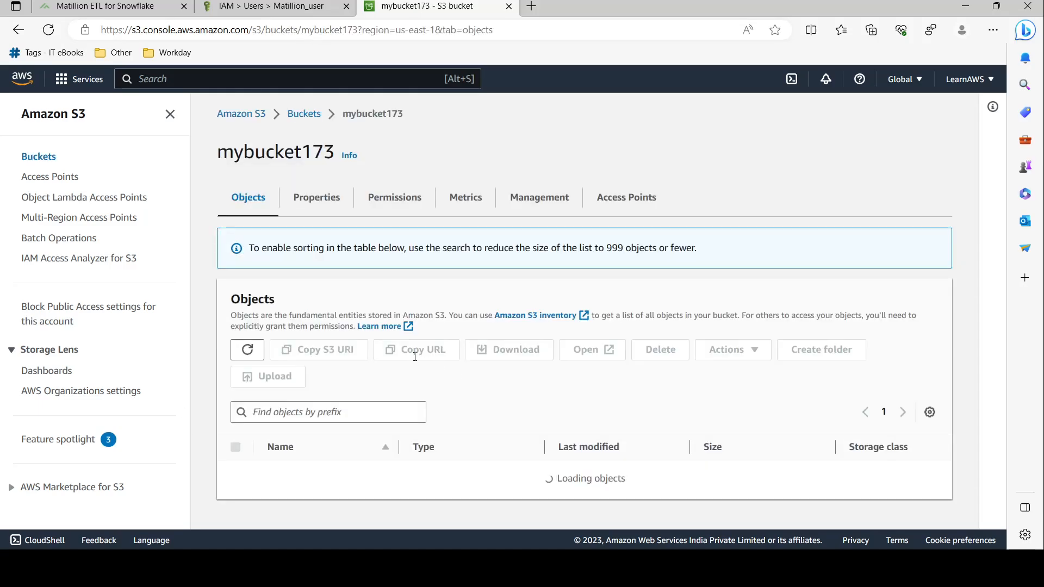
{"action": "left_click", "coordinate": [389, 206]}
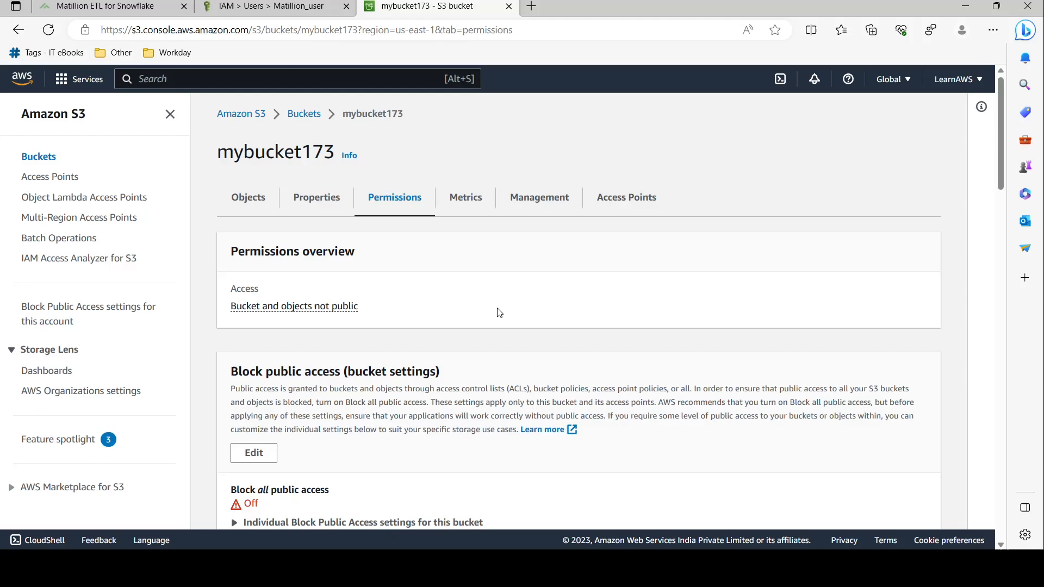
{"action": "scroll", "coordinate": [496, 310], "scroll_direction": "down", "scroll_amount": 10}
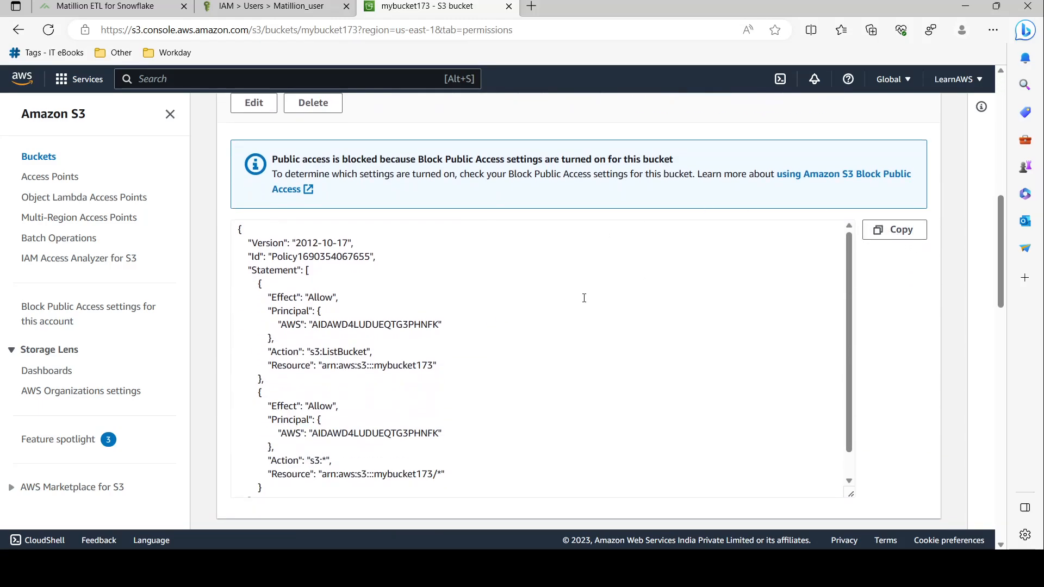
{"action": "scroll", "coordinate": [490, 174], "scroll_direction": "up", "scroll_amount": 1}
{"action": "left_click", "coordinate": [254, 174]}
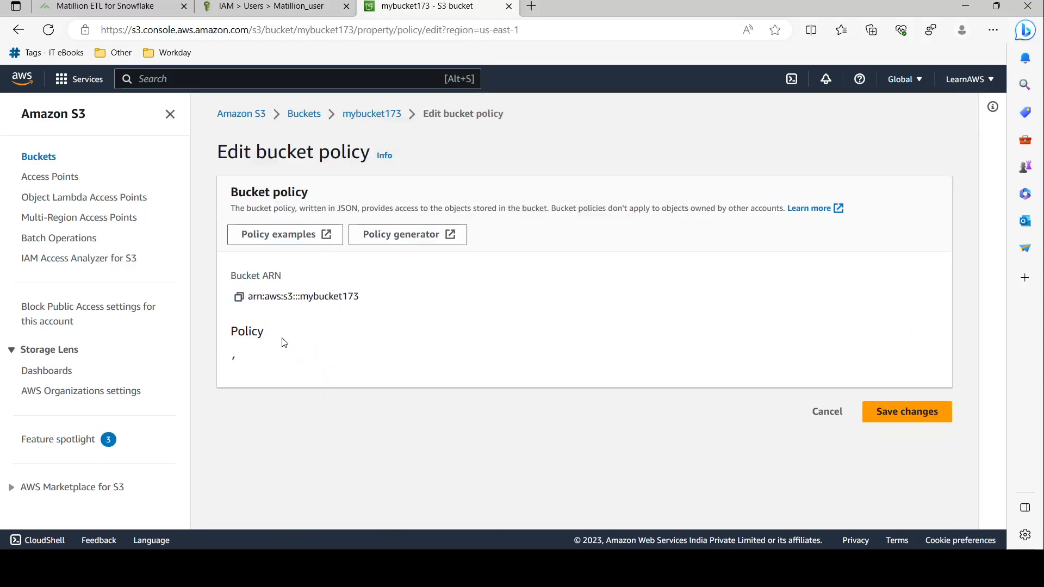
Review the policy JSON and paste the Matillion_user ARN over the first statement's principal ID
{"action": "scroll", "coordinate": [544, 337], "scroll_direction": "down", "scroll_amount": 3}
{"action": "left_click", "coordinate": [549, 335]}
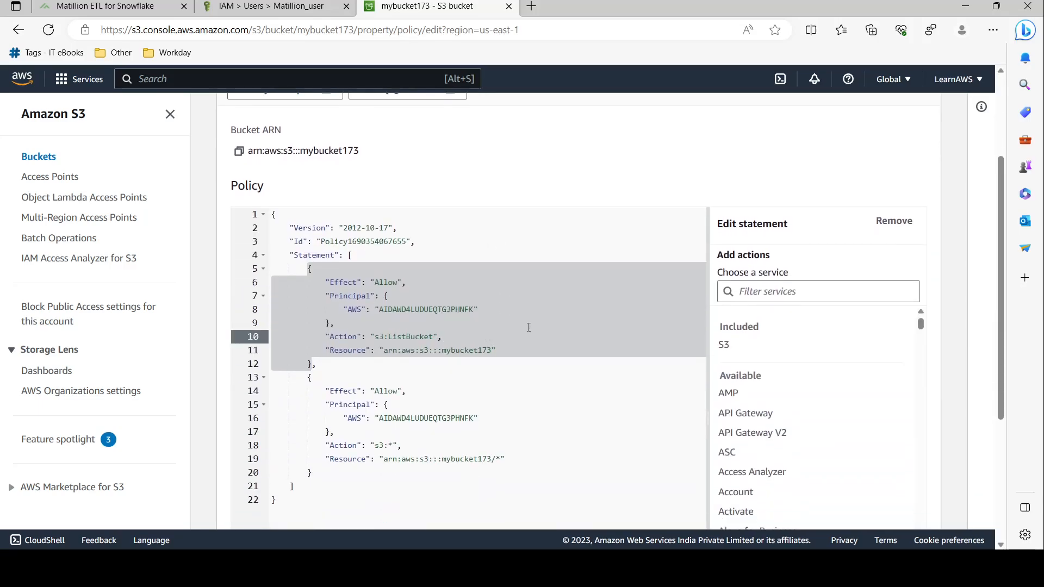
{"action": "scroll", "coordinate": [359, 217], "scroll_direction": "down", "scroll_amount": 1}
{"action": "key", "text": "Down"}
{"action": "key", "text": "Down"}
{"action": "key", "text": "Down"}
{"action": "key", "text": "Down"}
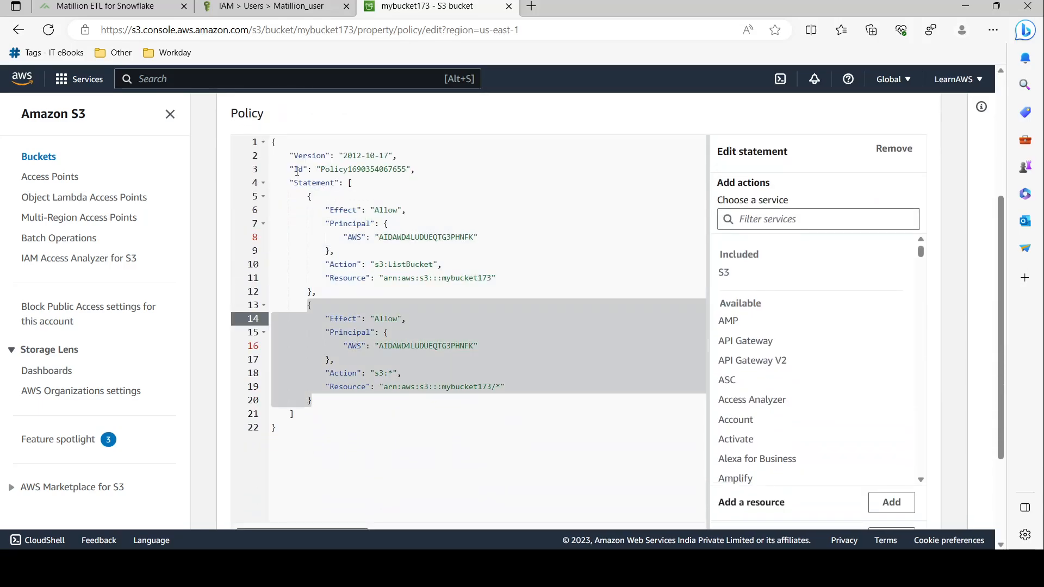
{"action": "left_click", "coordinate": [409, 188]}
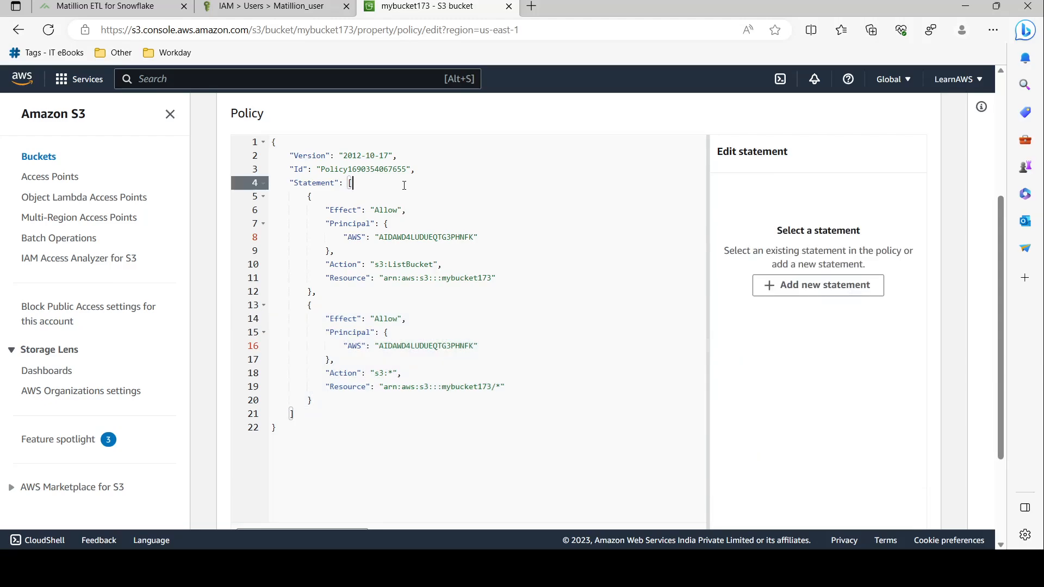
{"action": "left_click_drag", "start_coordinate": [292, 157], "coordinate": [398, 156]}
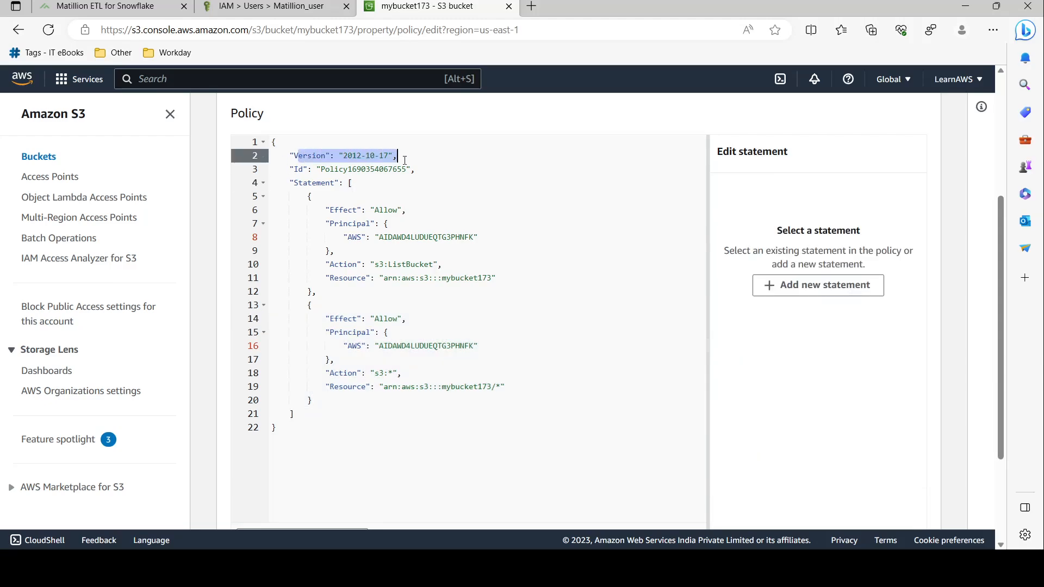
{"action": "left_click", "coordinate": [341, 170]}
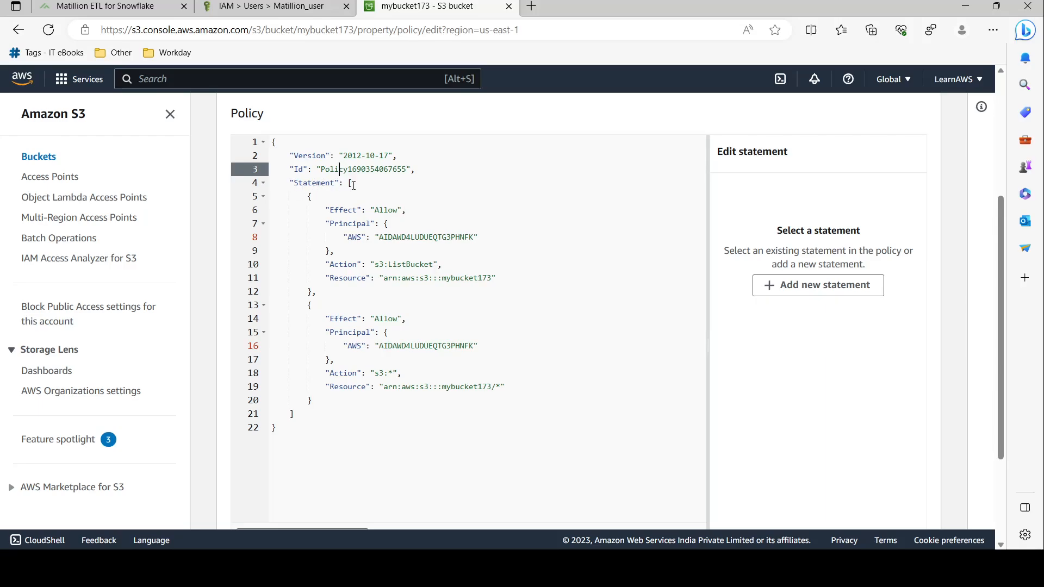
{"action": "left_click_drag", "start_coordinate": [338, 210], "coordinate": [406, 211]}
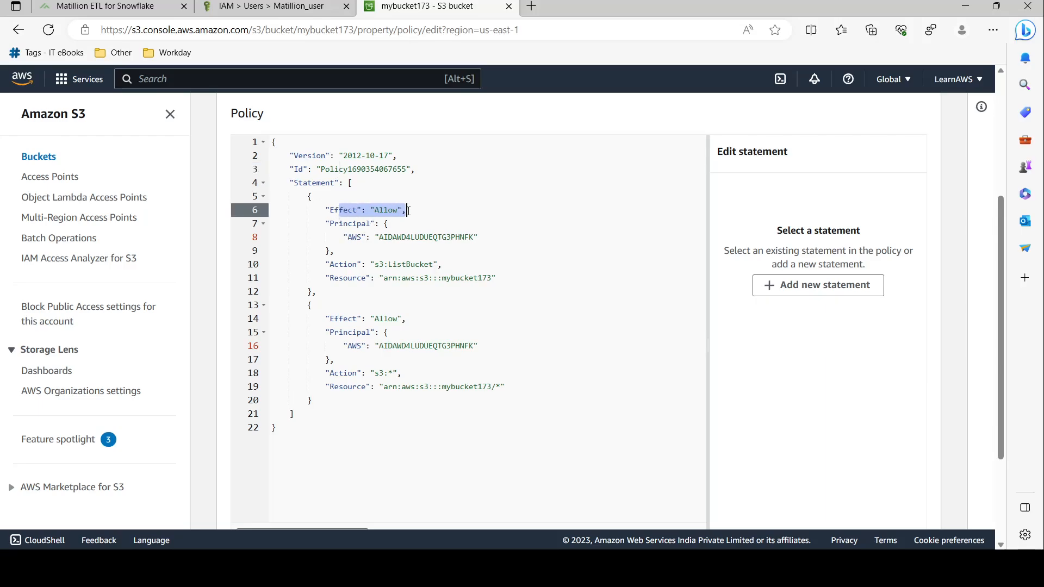
{"action": "left_click", "coordinate": [361, 237]}
{"action": "double_click", "coordinate": [389, 239]}
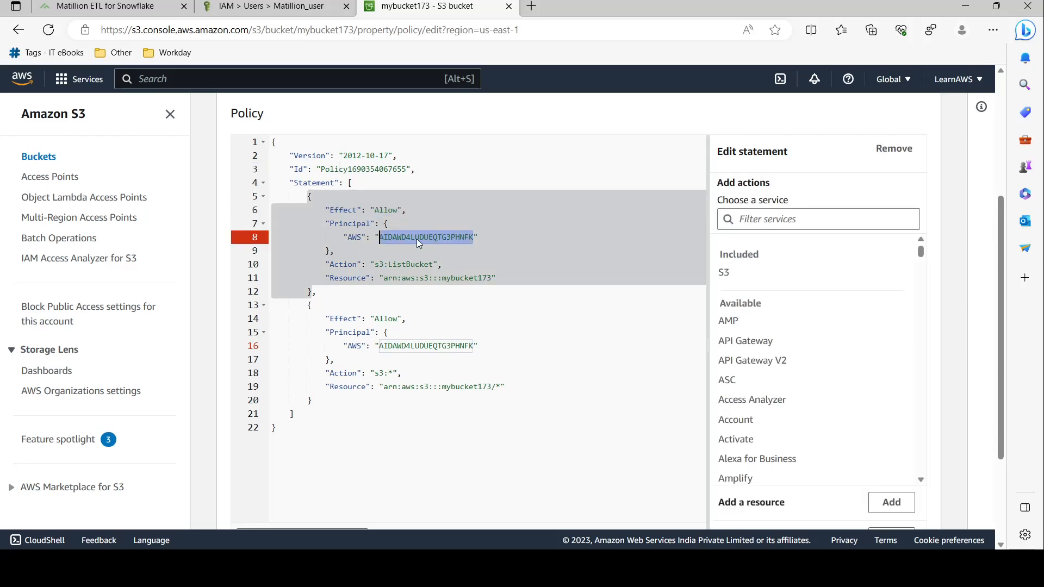
{"action": "left_click", "coordinate": [417, 240]}
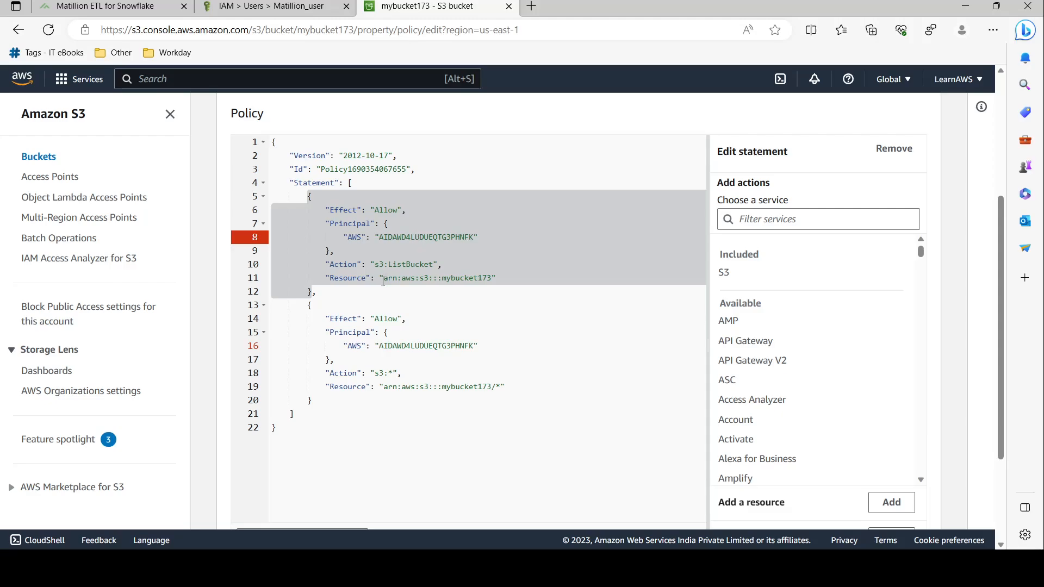
{"action": "left_click_drag", "start_coordinate": [384, 278], "coordinate": [488, 280]}
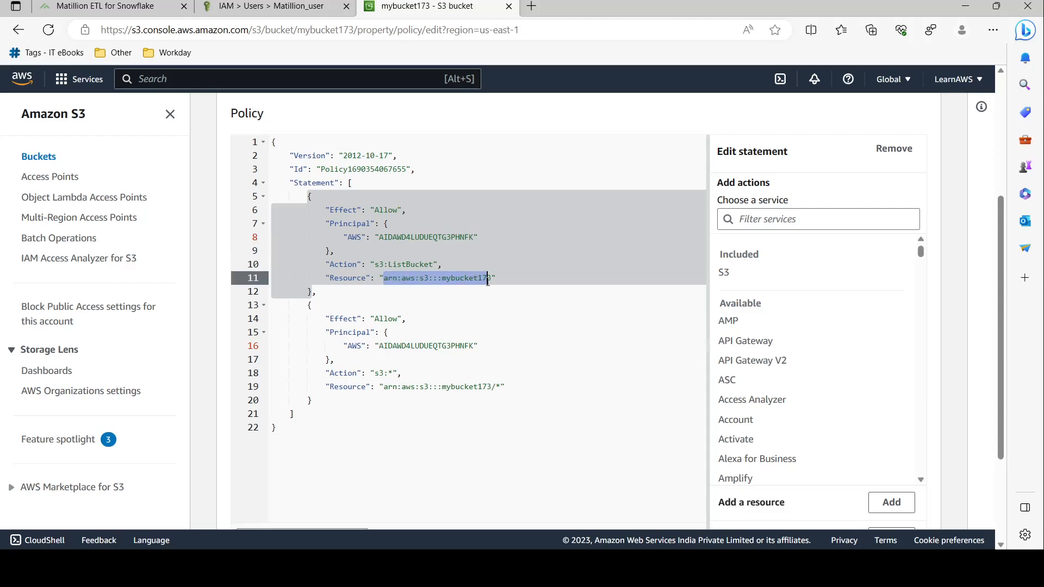
{"action": "left_click", "coordinate": [407, 263]}
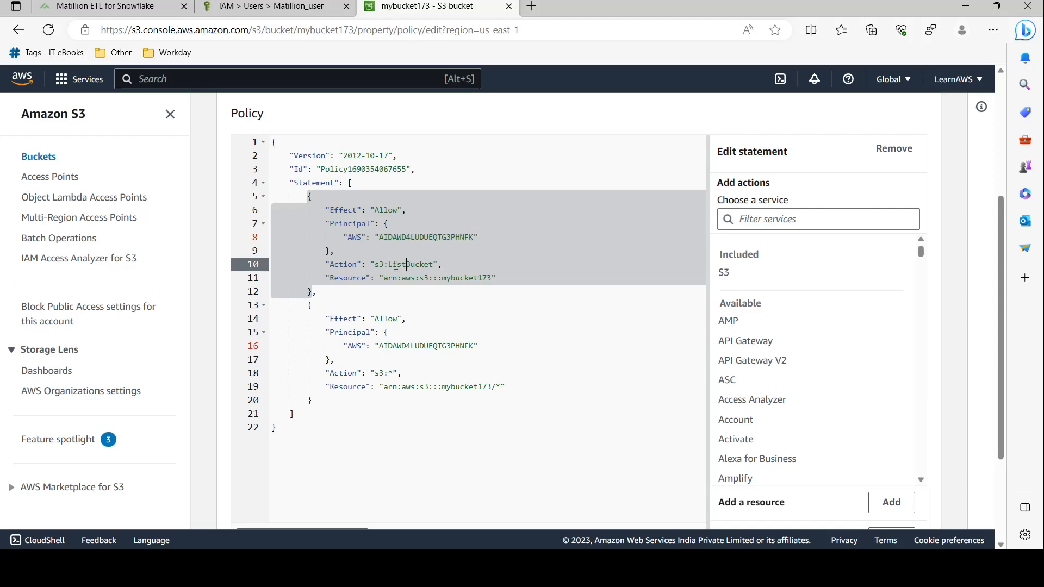
{"action": "left_click_drag", "start_coordinate": [380, 234], "coordinate": [474, 238]}
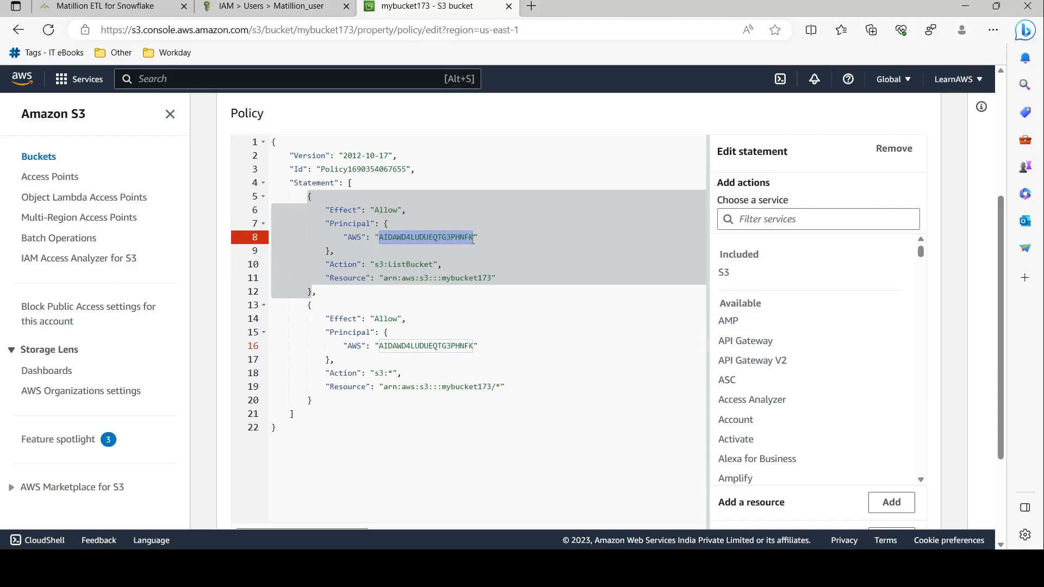
{"action": "key", "text": "ctrl+v"}
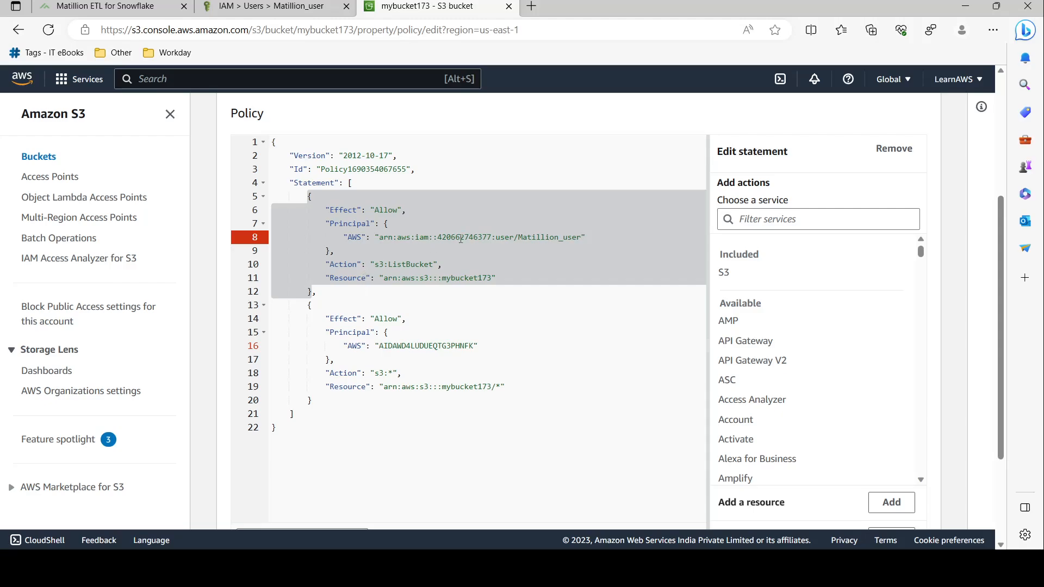
Paste the Matillion_user ARN over the second statement's principal ID
{"action": "left_click_drag", "start_coordinate": [379, 264], "coordinate": [443, 269]}
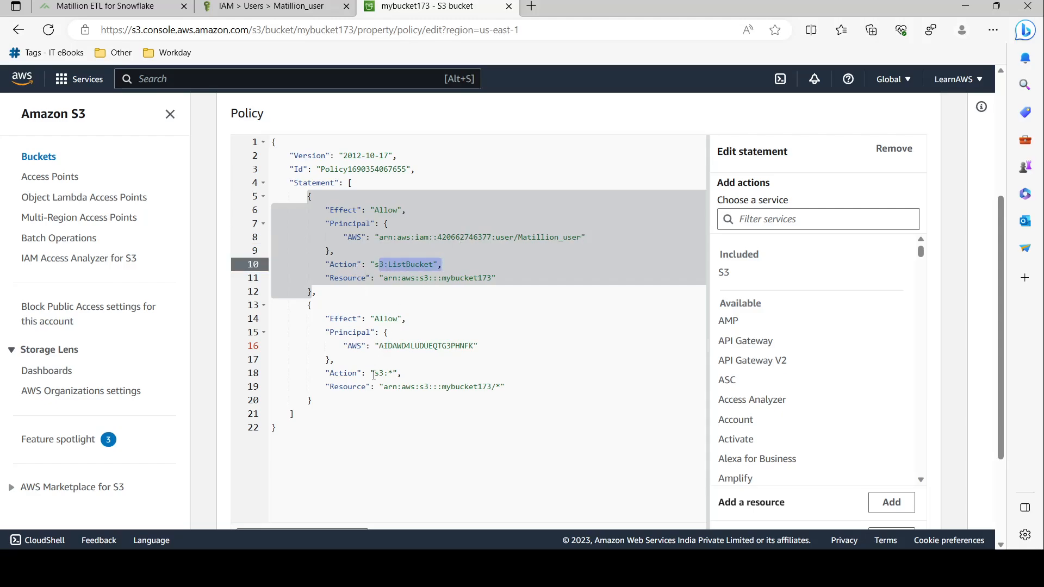
{"action": "left_click_drag", "start_coordinate": [367, 374], "coordinate": [404, 375]}
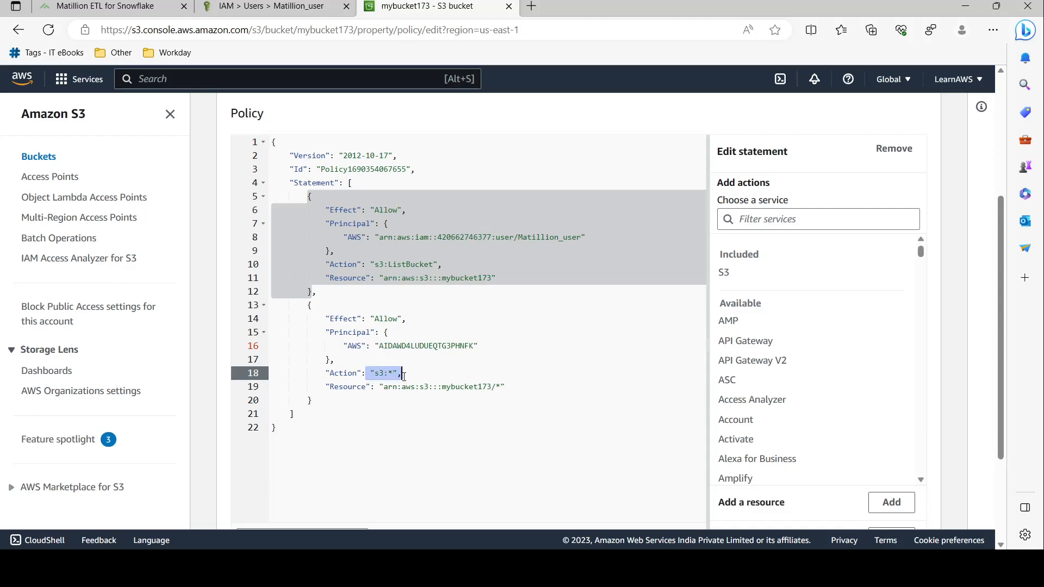
{"action": "left_click", "coordinate": [410, 391]}
{"action": "double_click", "coordinate": [398, 345]}
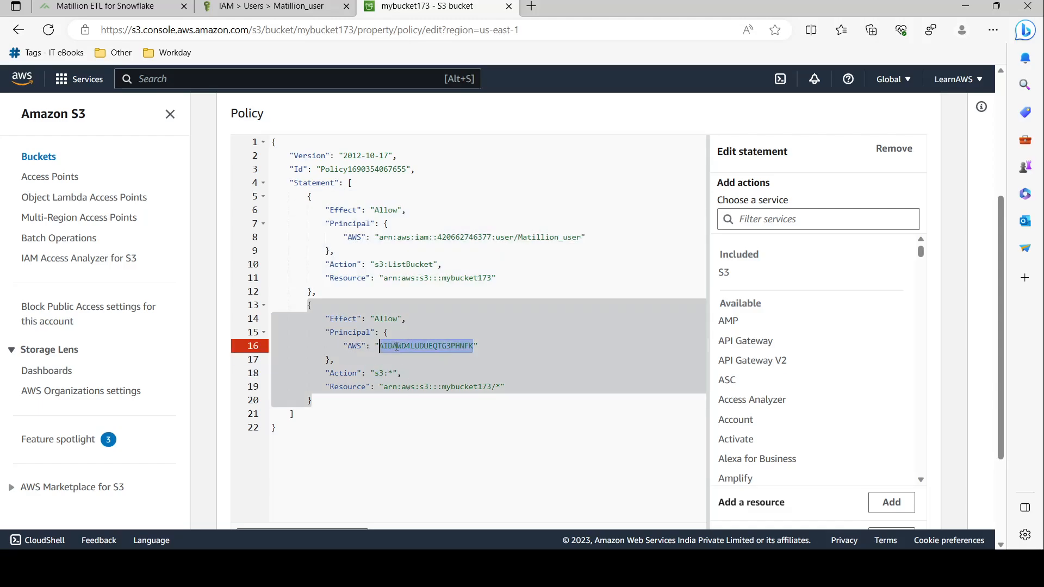
{"action": "key", "text": "ctrl+v"}
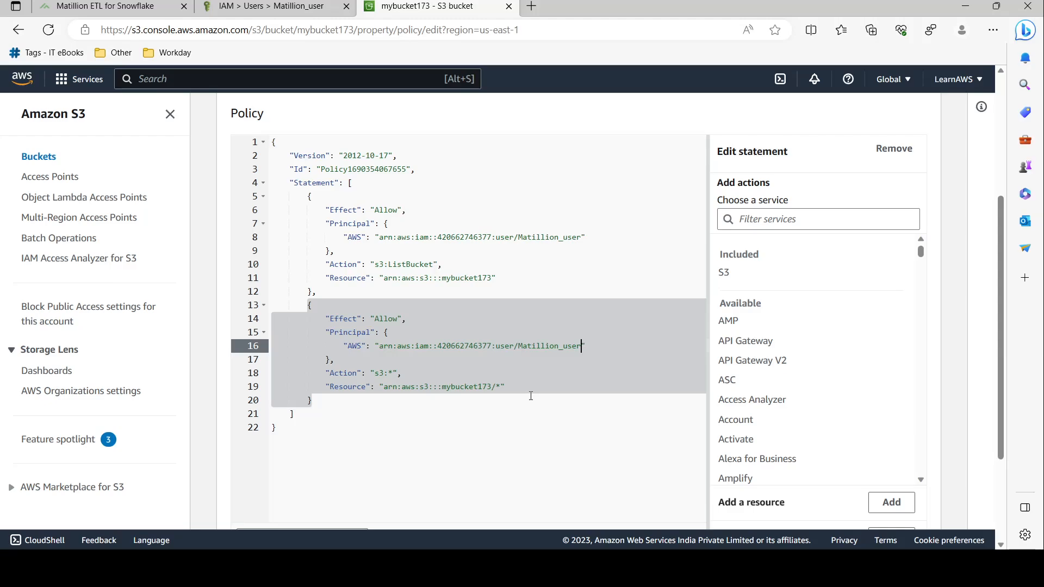
{"action": "scroll", "coordinate": [531, 396], "scroll_direction": "down", "scroll_amount": 3}
Save mybucket173's bucket policy, verify the Matillion_user ARN in it, and return to the user page
{"action": "left_click", "coordinate": [925, 504]}
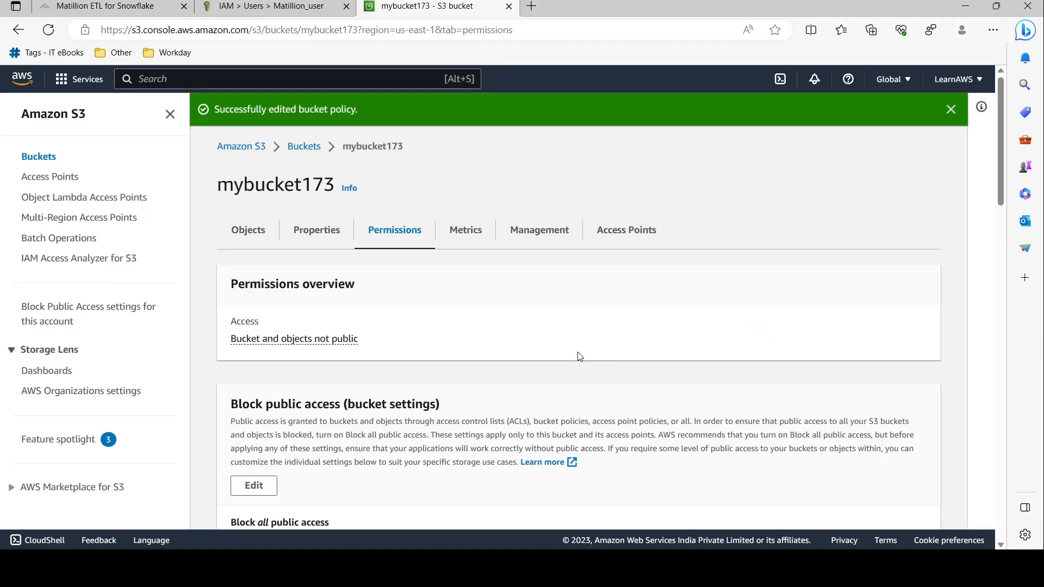
{"action": "scroll", "coordinate": [578, 354], "scroll_direction": "down", "scroll_amount": 10}
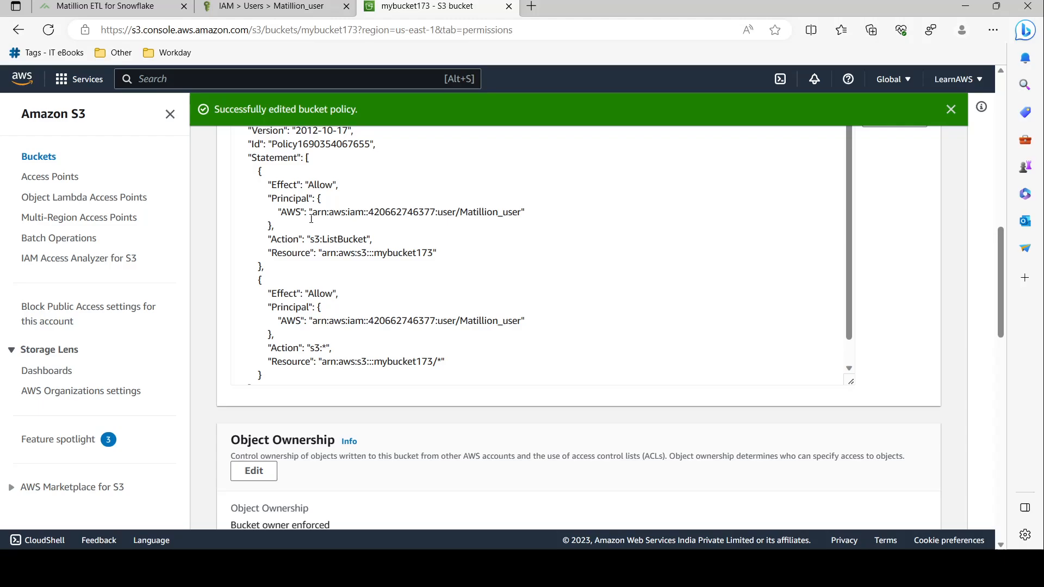
{"action": "left_click_drag", "start_coordinate": [312, 212], "coordinate": [520, 210]}
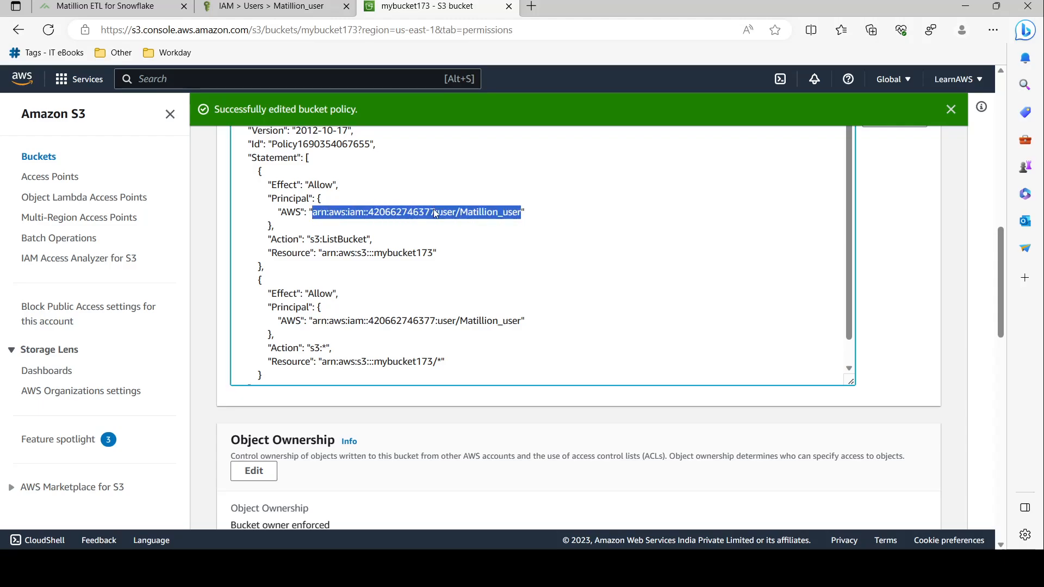
{"action": "left_click", "coordinate": [377, 250]}
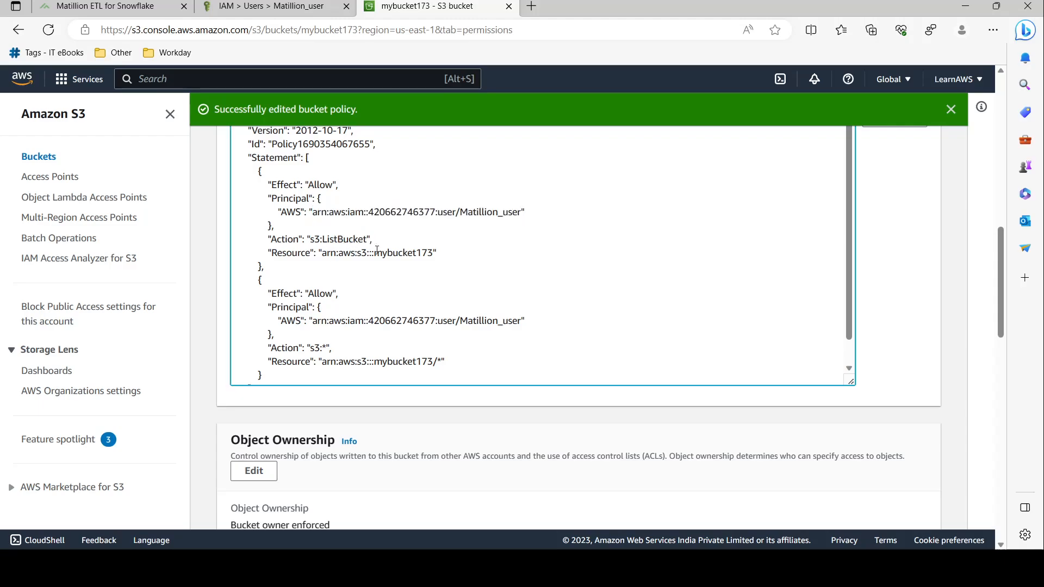
{"action": "left_click_drag", "start_coordinate": [403, 362], "coordinate": [439, 362]}
{"action": "left_click", "coordinate": [440, 363]}
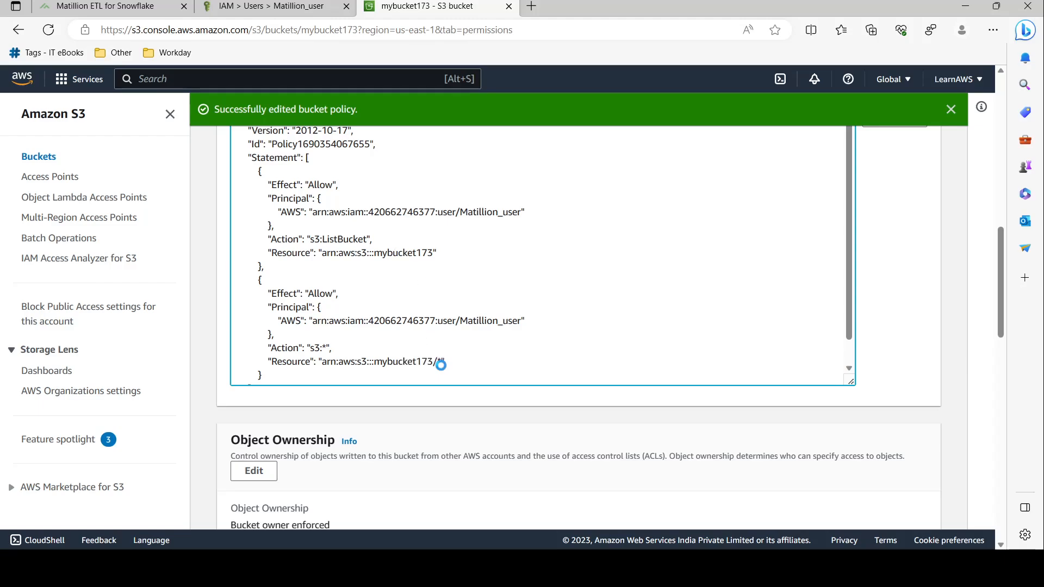
{"action": "left_click", "coordinate": [270, 5]}
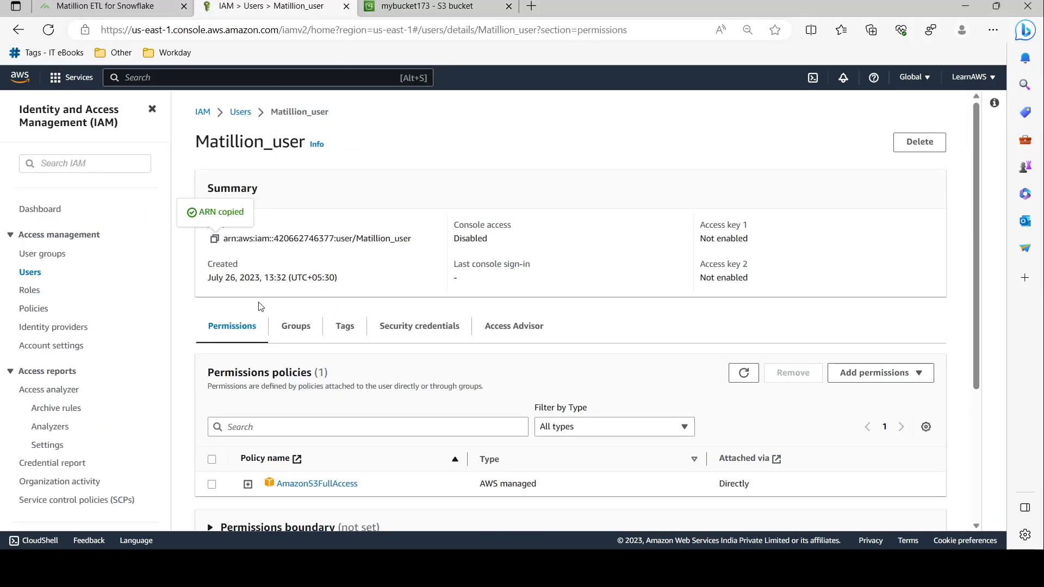
Open Matillion_user's Security credentials tab and scroll to its empty Access keys section
{"action": "left_click", "coordinate": [238, 113]}
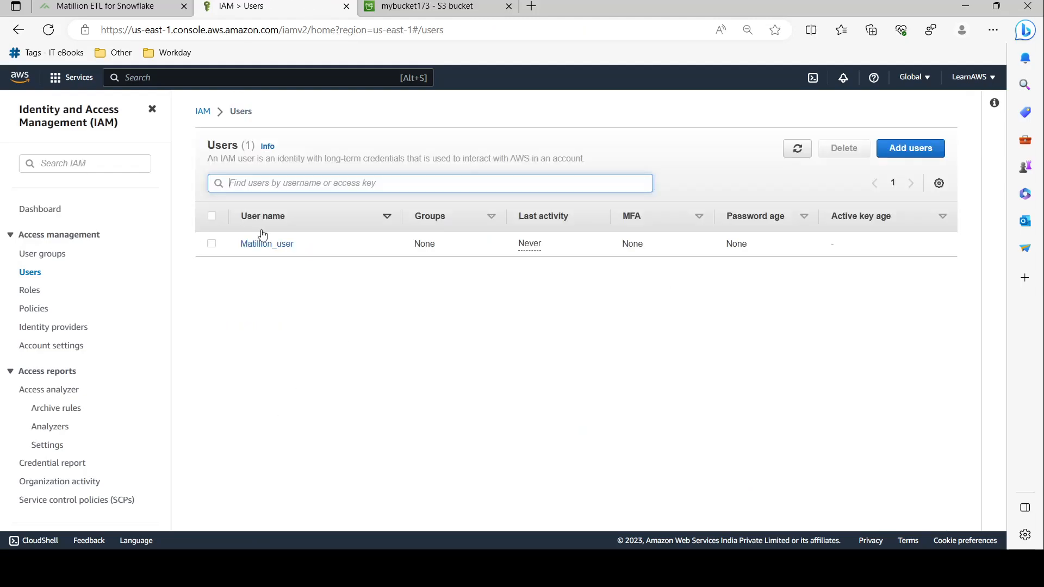
{"action": "left_click", "coordinate": [268, 245]}
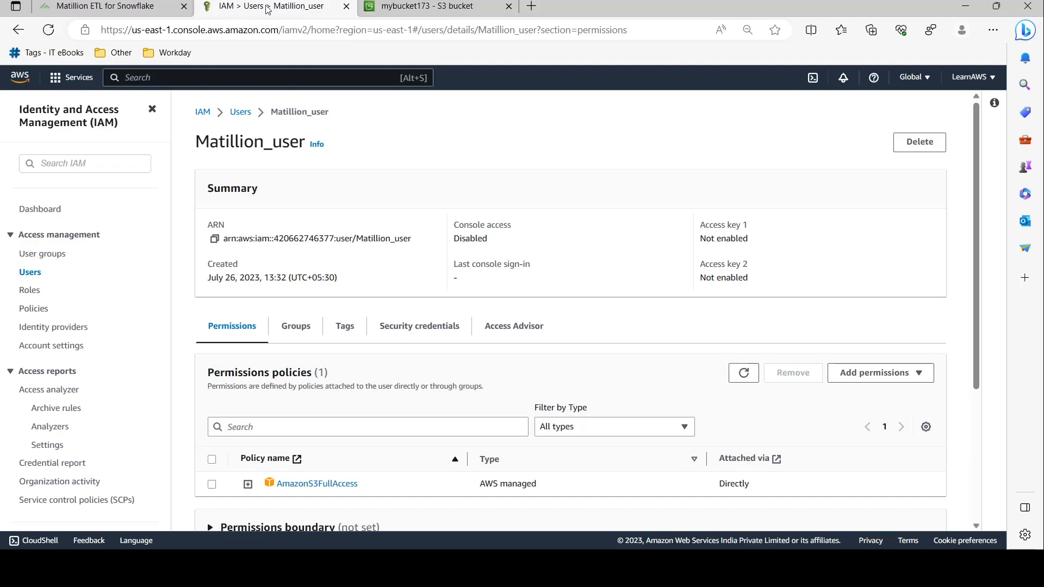
{"action": "left_click", "coordinate": [119, 4]}
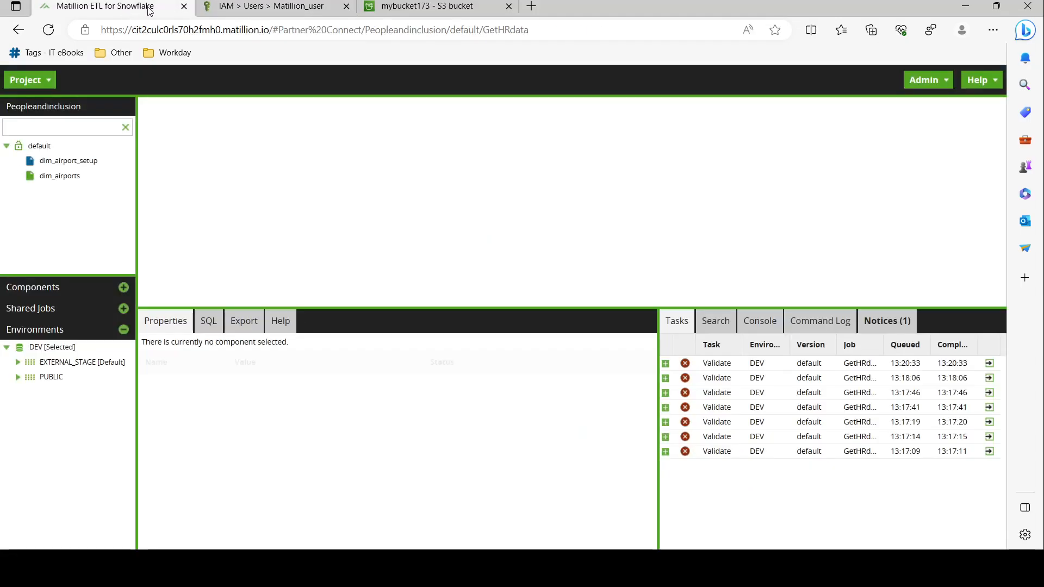
{"action": "left_click", "coordinate": [271, 8]}
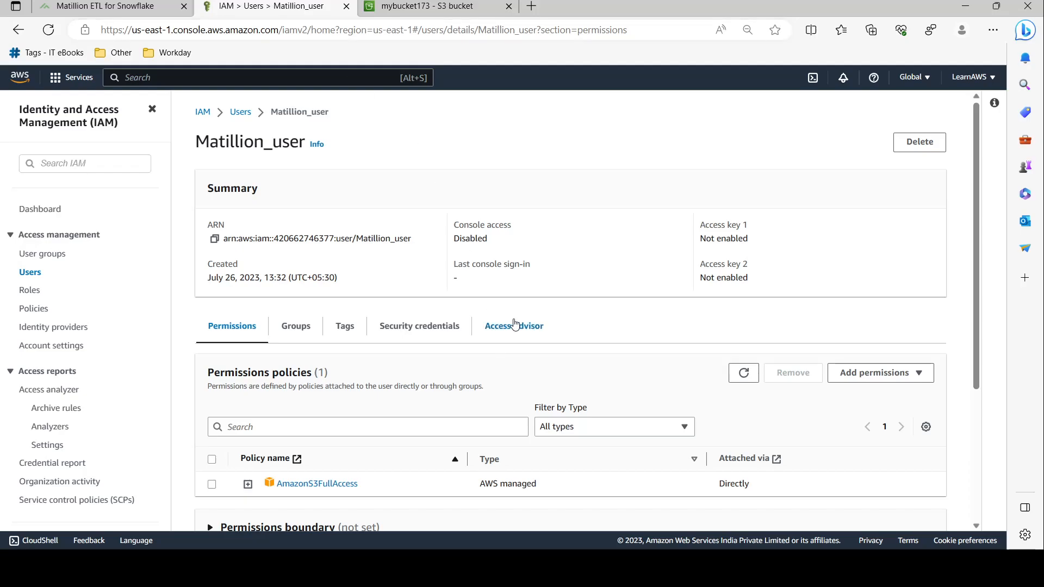
{"action": "scroll", "coordinate": [511, 326], "scroll_direction": "down", "scroll_amount": 2}
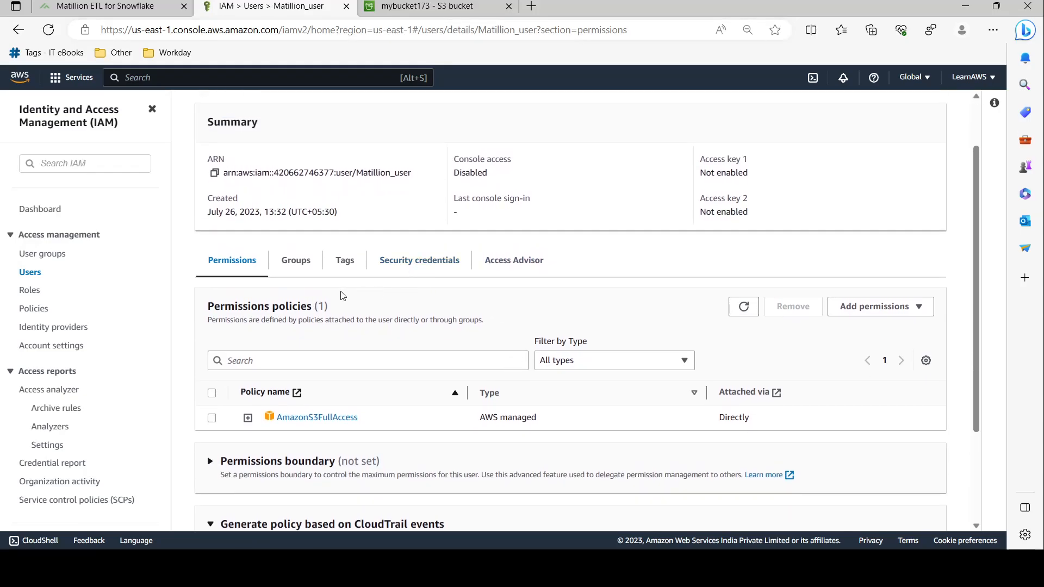
{"action": "left_click", "coordinate": [409, 263]}
{"action": "scroll", "coordinate": [540, 316], "scroll_direction": "down", "scroll_amount": 7}
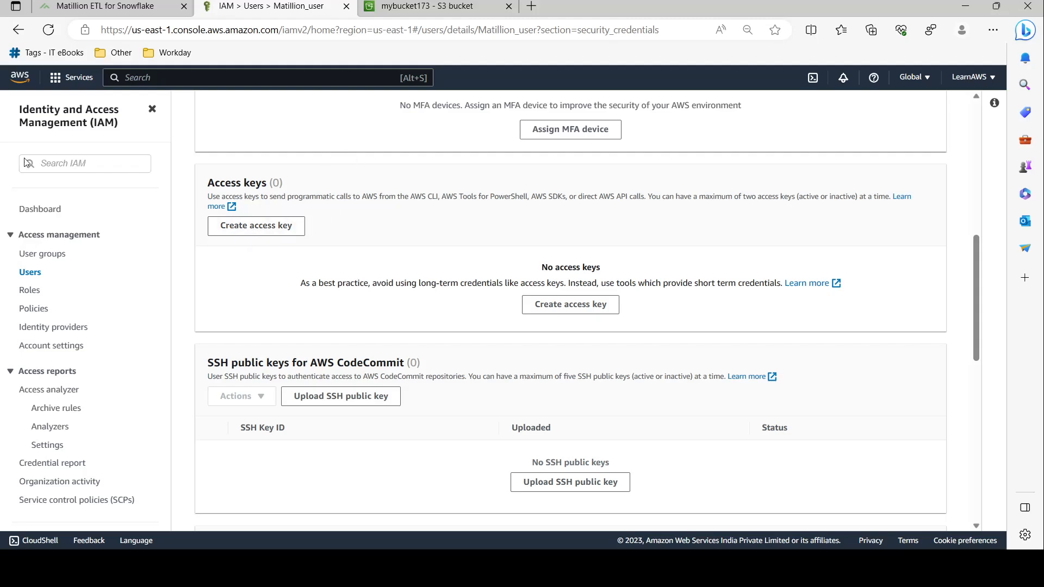
Return to Matillion_user's Security credentials and its Access keys section
{"action": "left_click", "coordinate": [283, 229]}
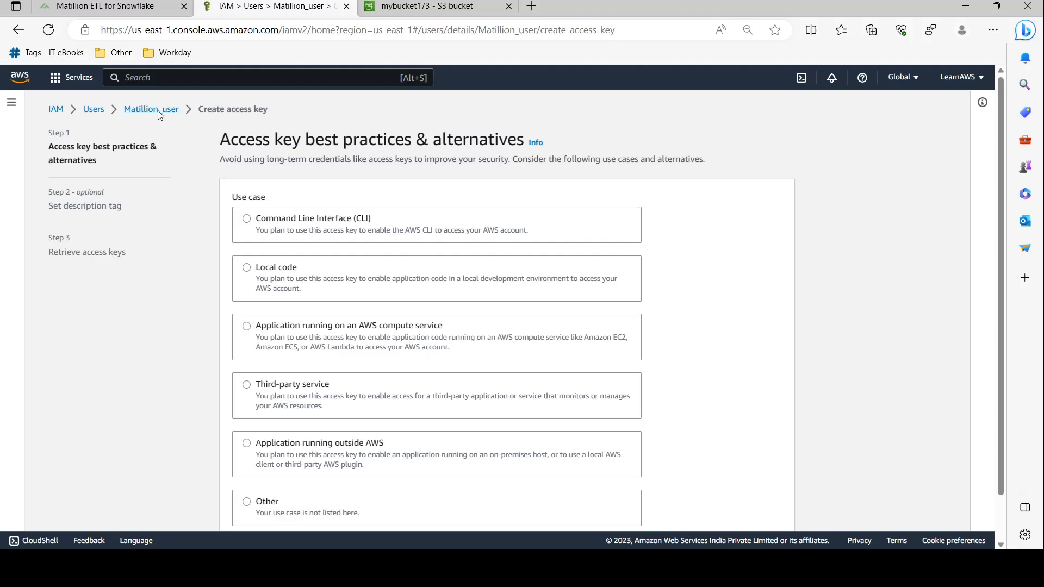
{"action": "left_click", "coordinate": [158, 111]}
{"action": "scroll", "coordinate": [495, 284], "scroll_direction": "down", "scroll_amount": 4}
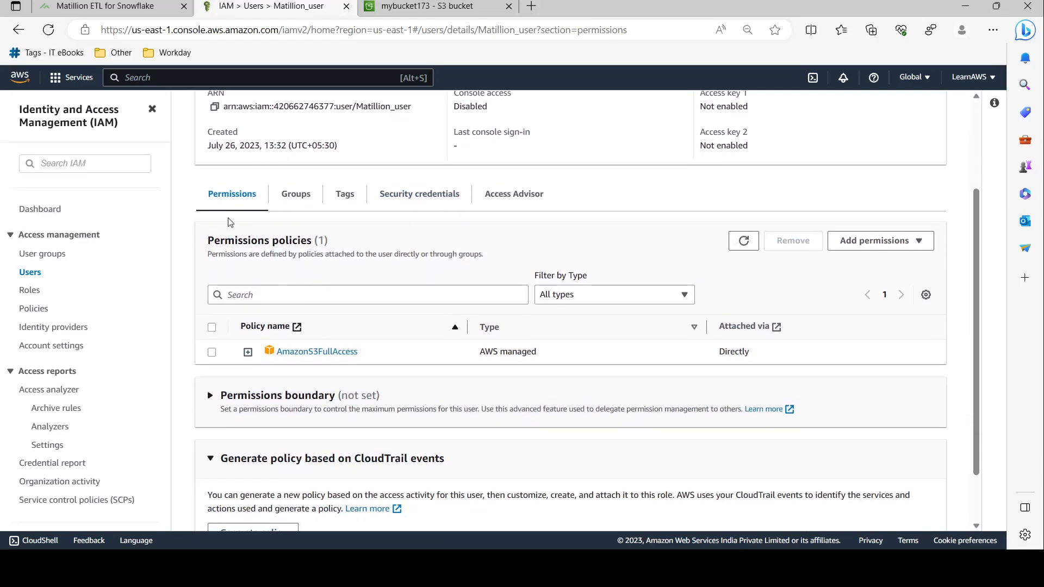
{"action": "scroll", "coordinate": [354, 228], "scroll_direction": "up", "scroll_amount": 3}
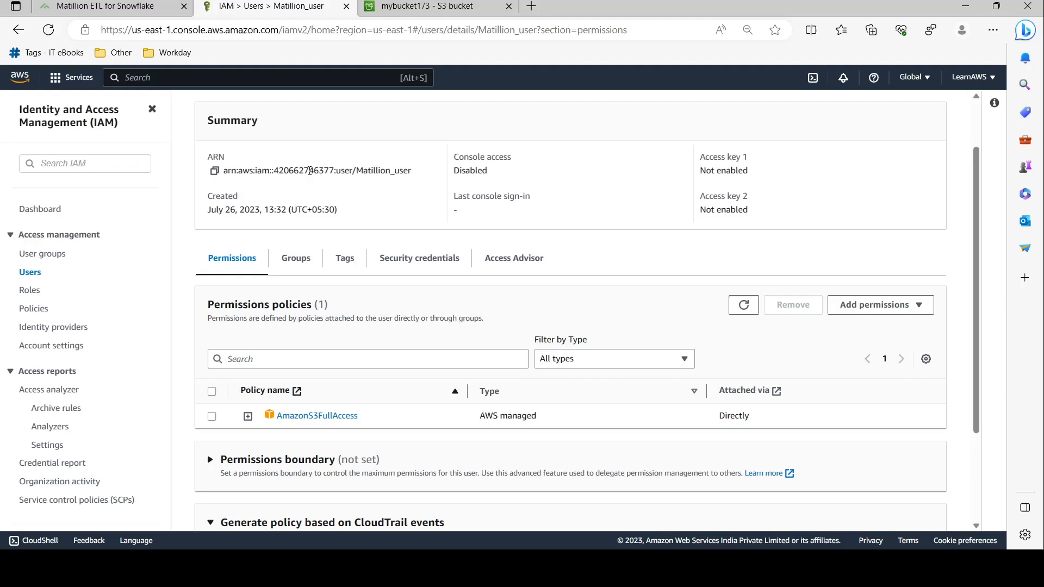
{"action": "left_click", "coordinate": [422, 265]}
{"action": "scroll", "coordinate": [443, 240], "scroll_direction": "down", "scroll_amount": 6}
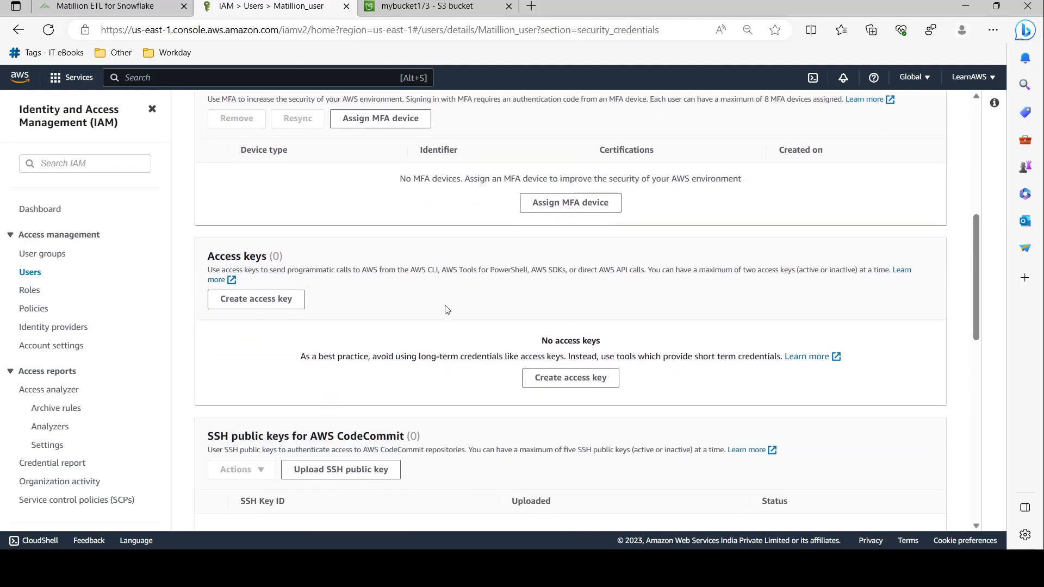
Start a new access key for a Third-party service, acknowledging the warning, up to the description step
{"action": "left_click", "coordinate": [297, 292]}
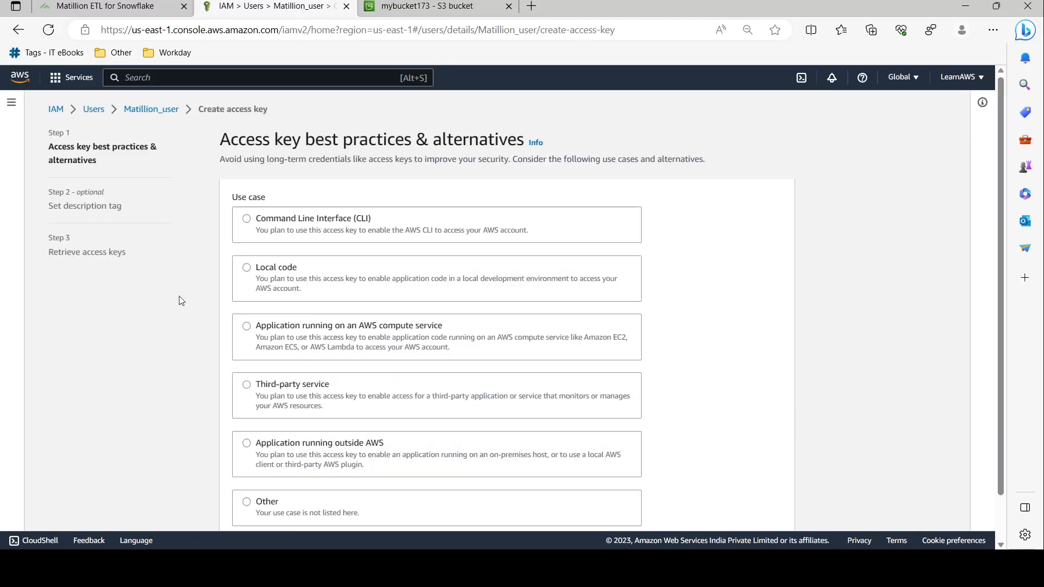
{"action": "scroll", "coordinate": [526, 276], "scroll_direction": "down", "scroll_amount": 1}
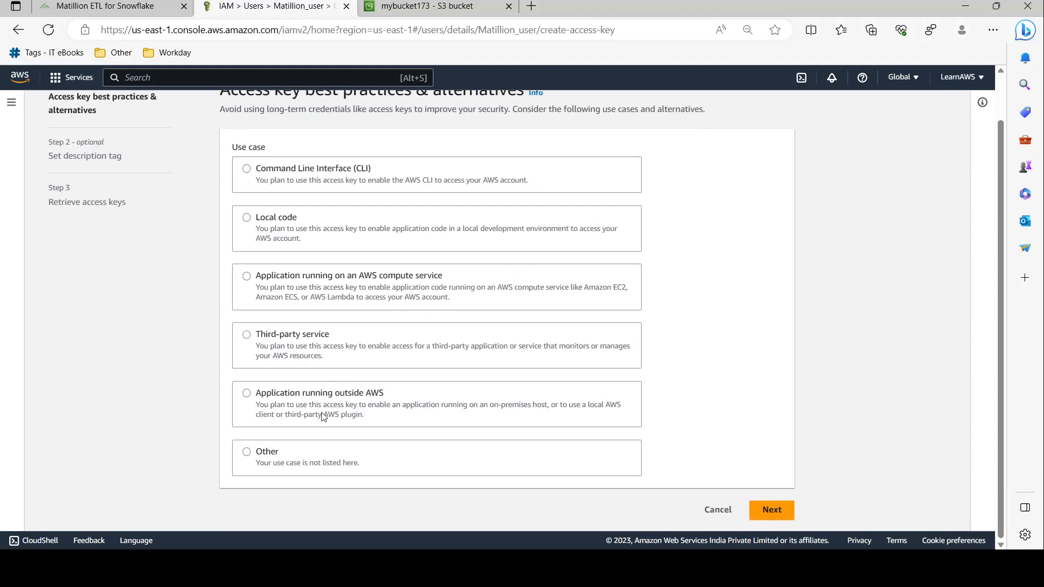
{"action": "left_click", "coordinate": [368, 342]}
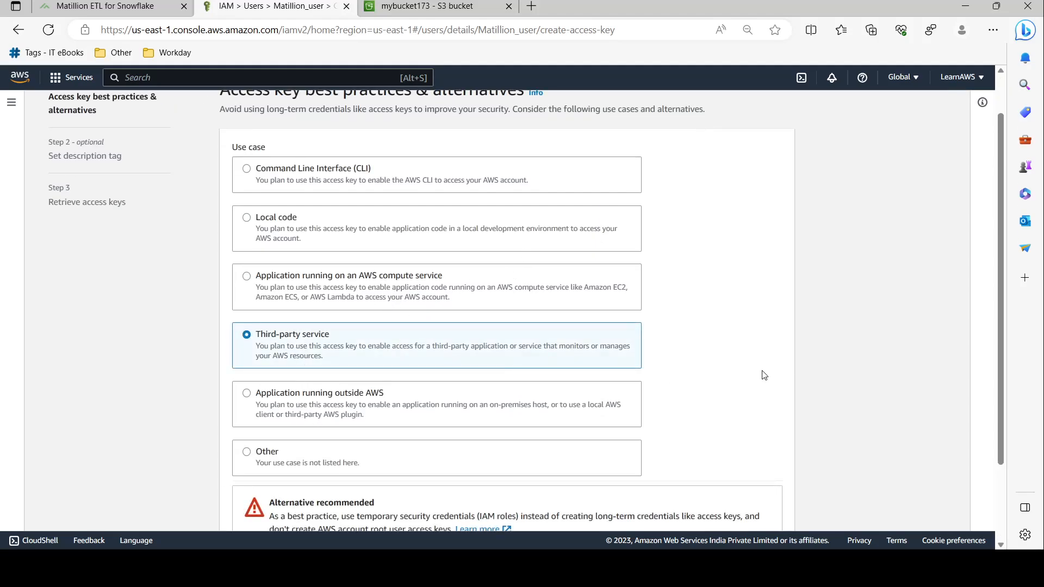
{"action": "scroll", "coordinate": [764, 374], "scroll_direction": "down", "scroll_amount": 2}
{"action": "left_click", "coordinate": [236, 469]}
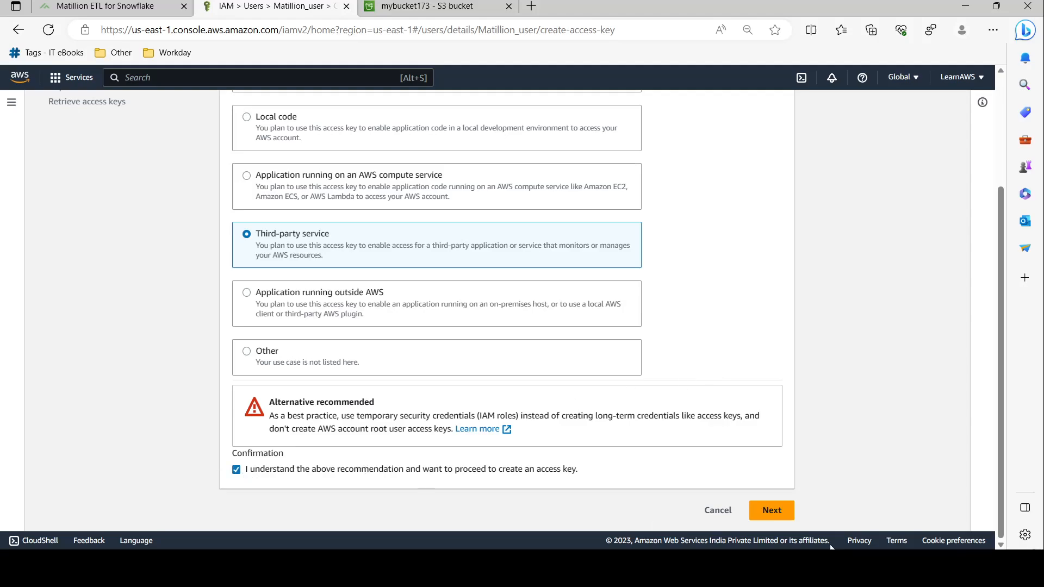
{"action": "left_click", "coordinate": [776, 511]}
{"action": "left_click", "coordinate": [391, 230]}
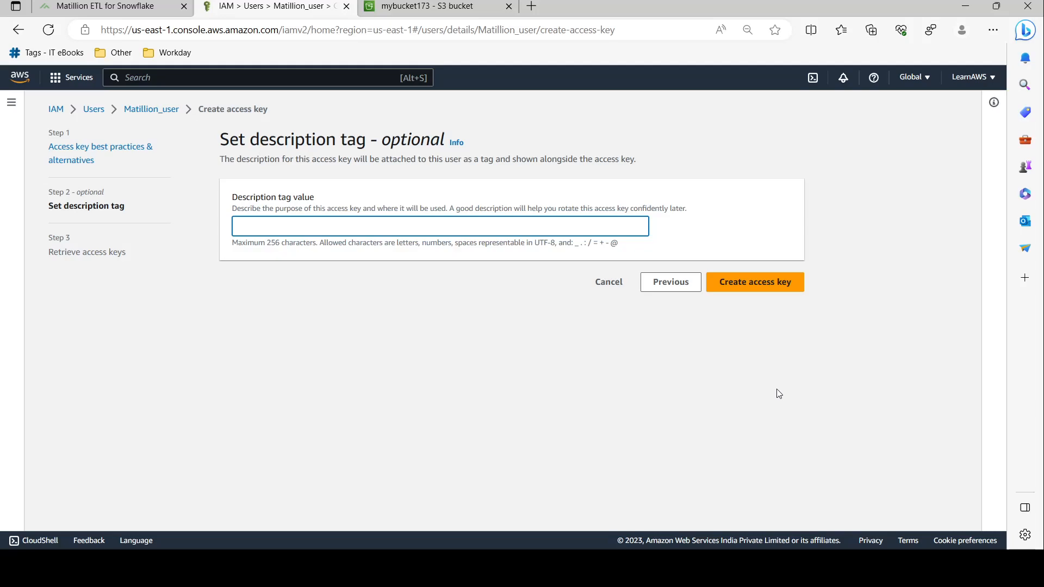
Create the access key with description 'Mats3_matillion_acce' and copy its key ID and secret key
{"action": "type", "text": "Mat"}
{"action": "type", "text": "s3_mat"}
{"action": "type", "text": "illion_access_key"}
{"action": "left_click", "coordinate": [757, 289]}
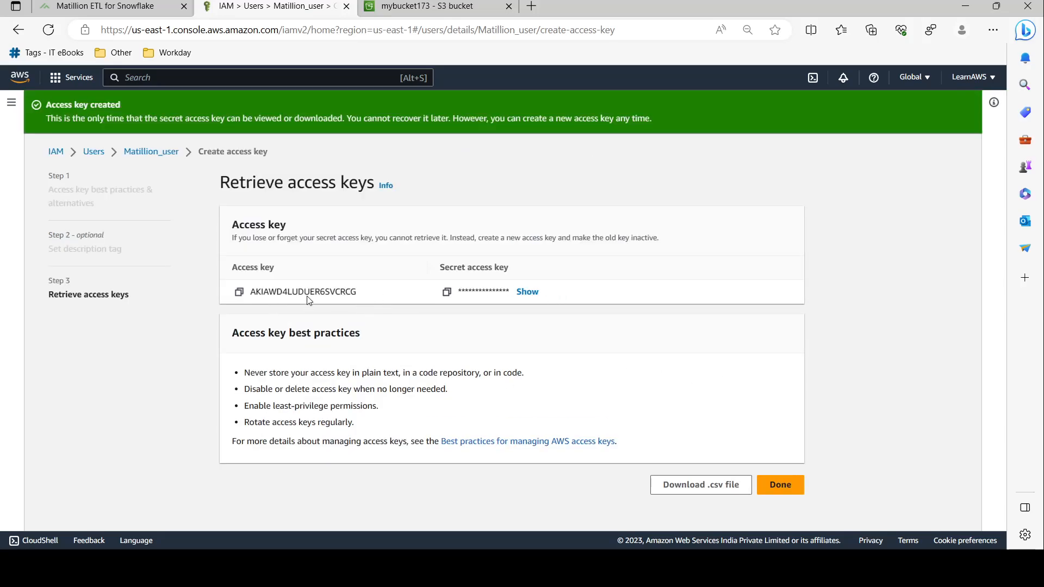
{"action": "double_click", "coordinate": [315, 291]}
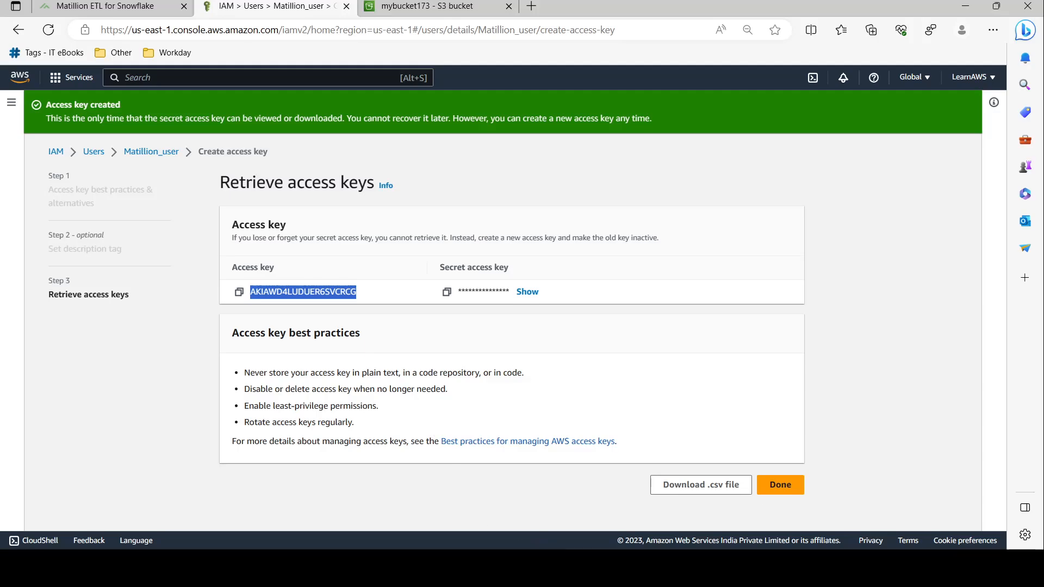
{"action": "key", "text": "alt+Tab"}
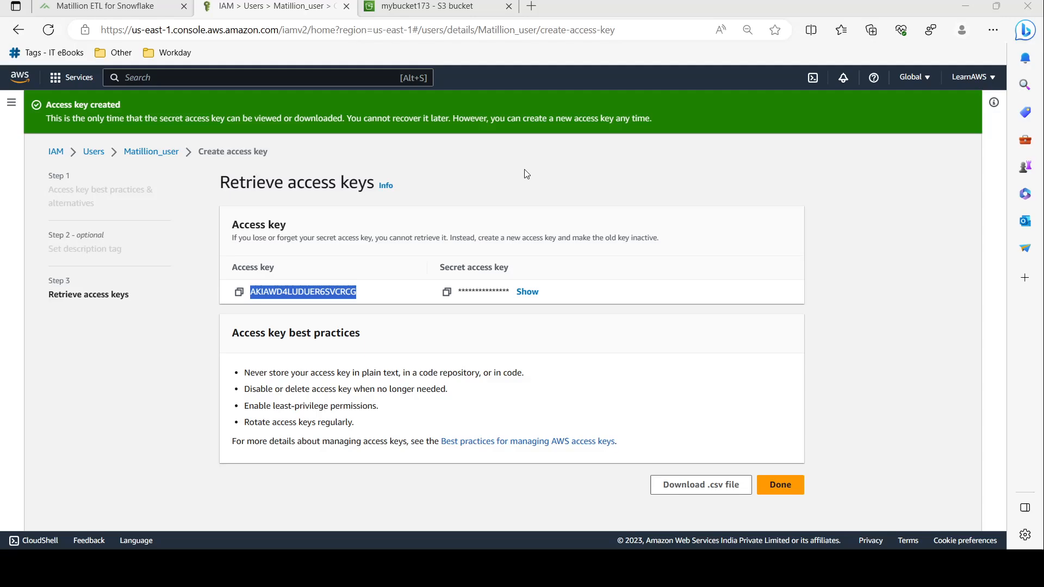
{"action": "left_click", "coordinate": [447, 292]}
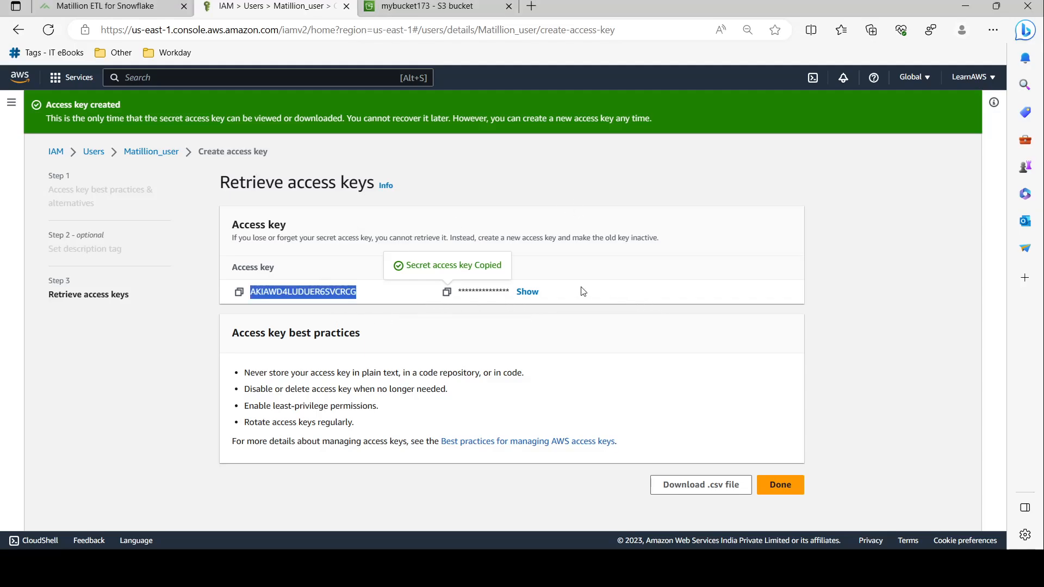
{"action": "left_click", "coordinate": [87, 5]}
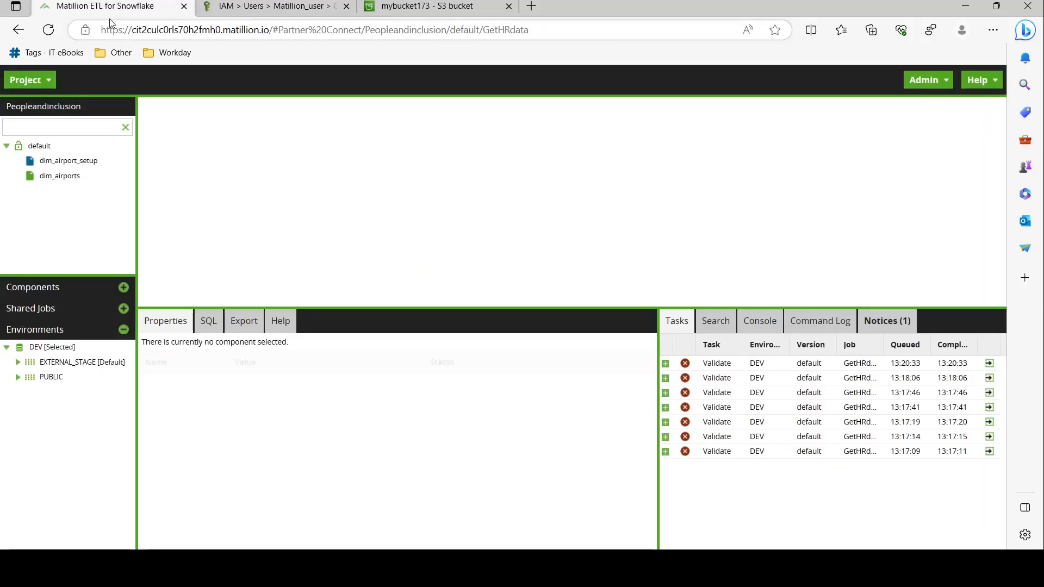
{"action": "left_click", "coordinate": [271, 5]}
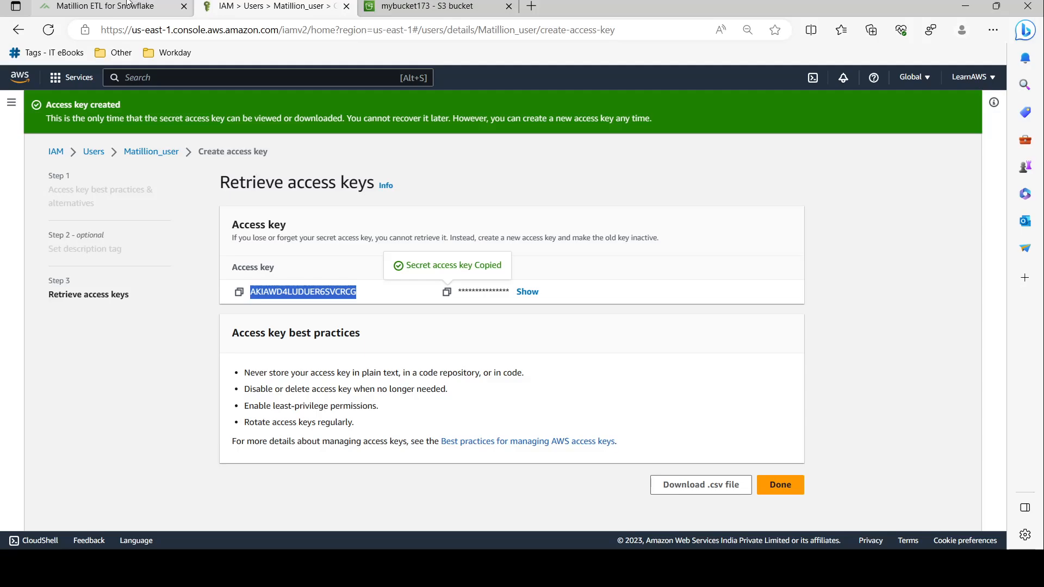
{"action": "left_click", "coordinate": [173, 430]}
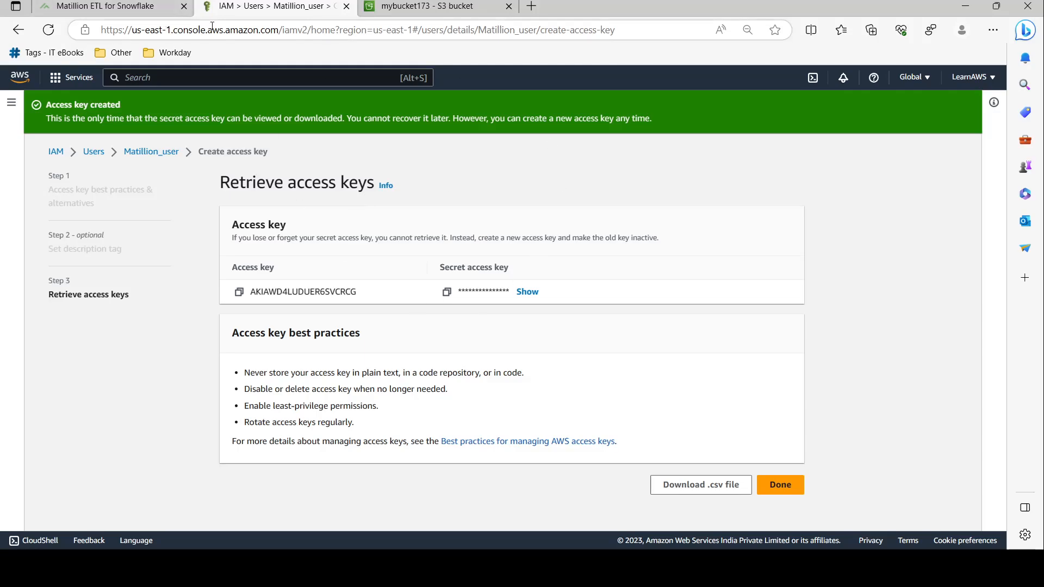
Switch to the Matillion project and briefly look through the Components list
{"action": "left_click", "coordinate": [119, 5]}
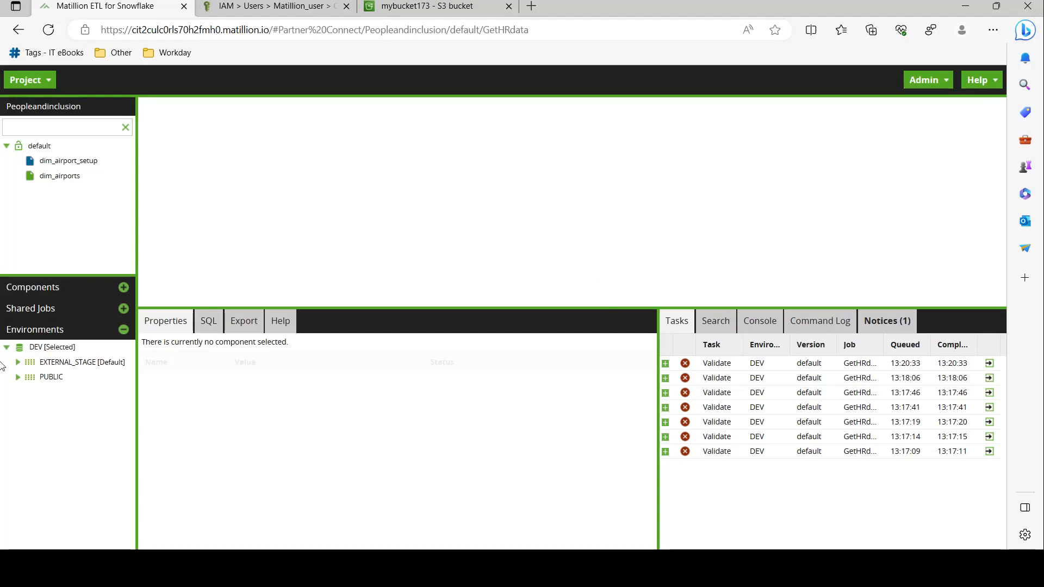
{"action": "left_click", "coordinate": [63, 287]}
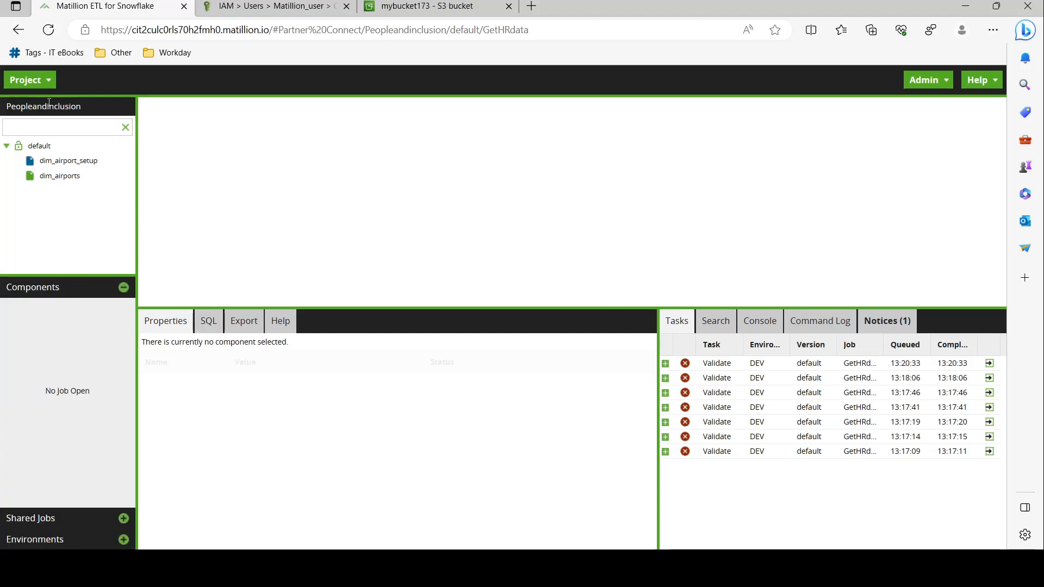
{"action": "left_click_drag", "start_coordinate": [18, 108], "coordinate": [91, 111]}
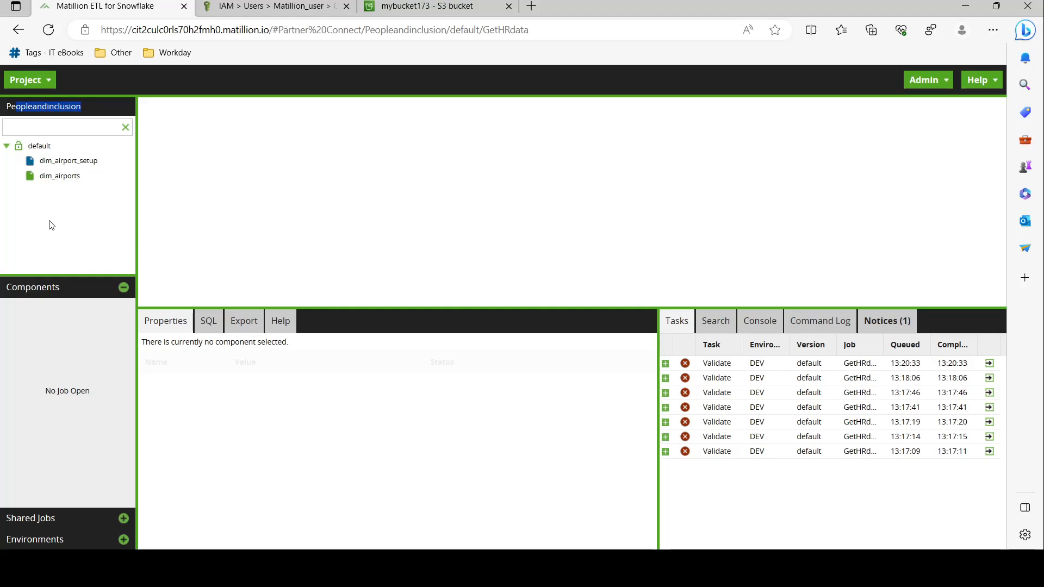
{"action": "left_click", "coordinate": [73, 289]}
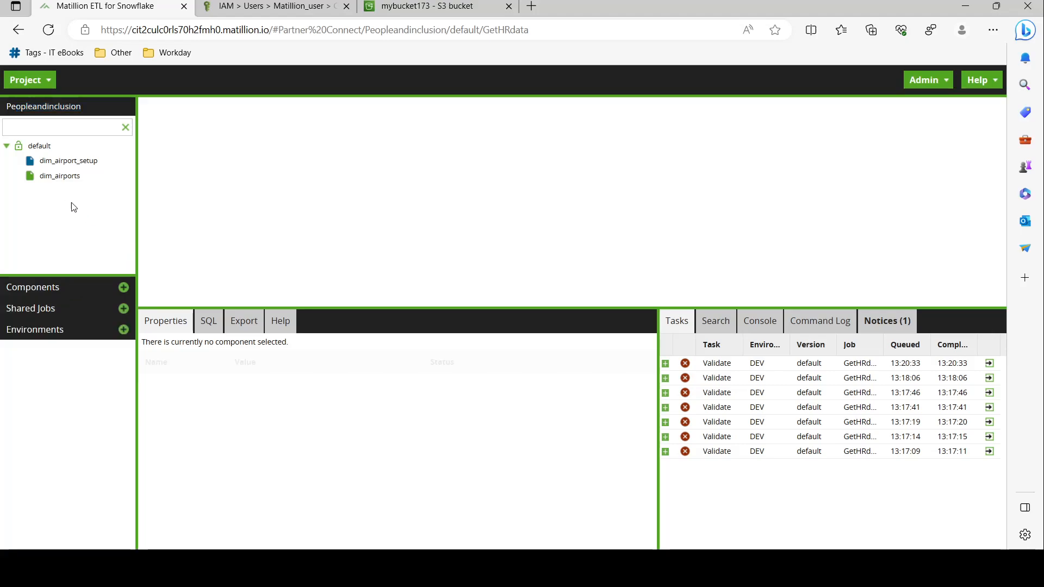
{"action": "left_click", "coordinate": [123, 128]}
Add orchestration job LoadHrDatafromS3 to the default folder and switch to it
{"action": "right_click", "coordinate": [31, 146]}
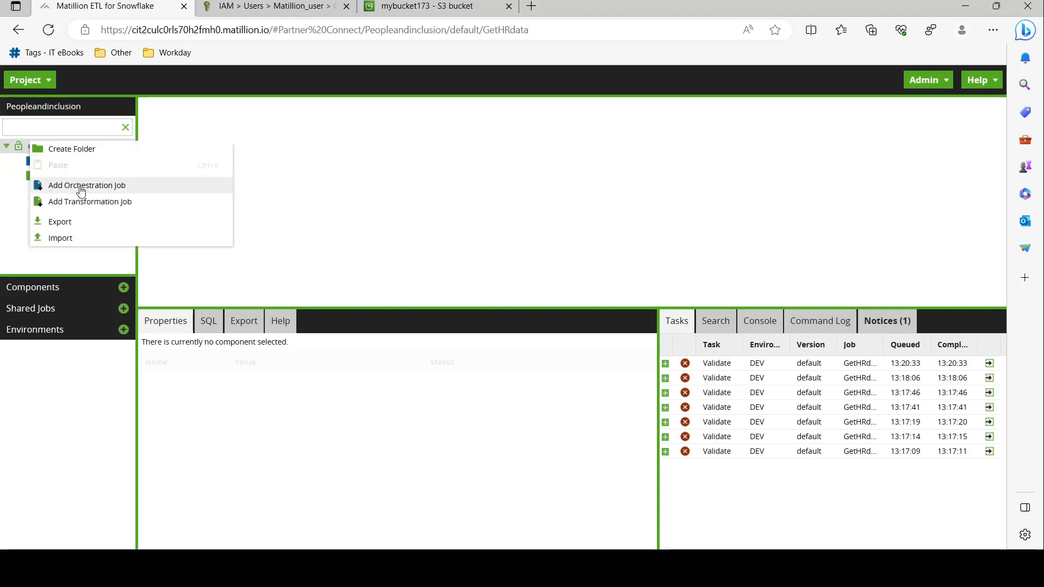
{"action": "left_click", "coordinate": [83, 186]}
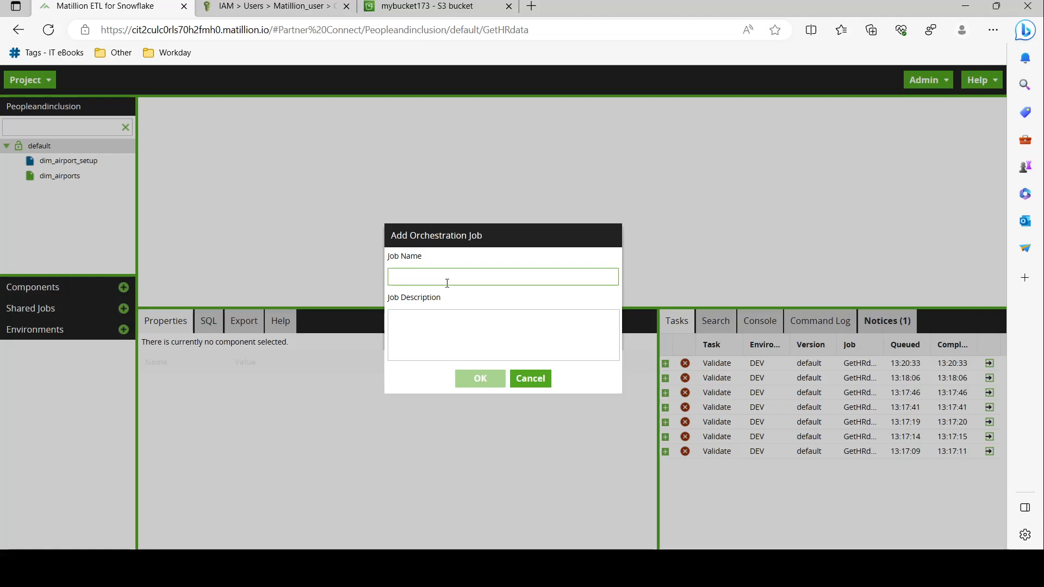
{"action": "type", "text": "4"}
{"action": "key", "text": "BackSpace"}
{"action": "type", "text": "Load"}
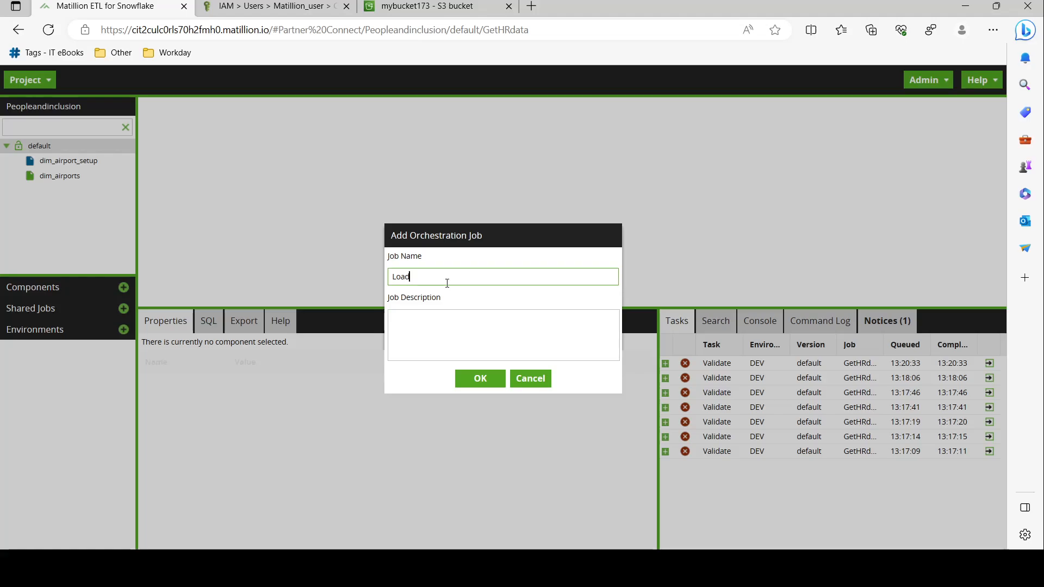
{"action": "type", "text": "HrDatafromS3"}
{"action": "left_click", "coordinate": [480, 379]}
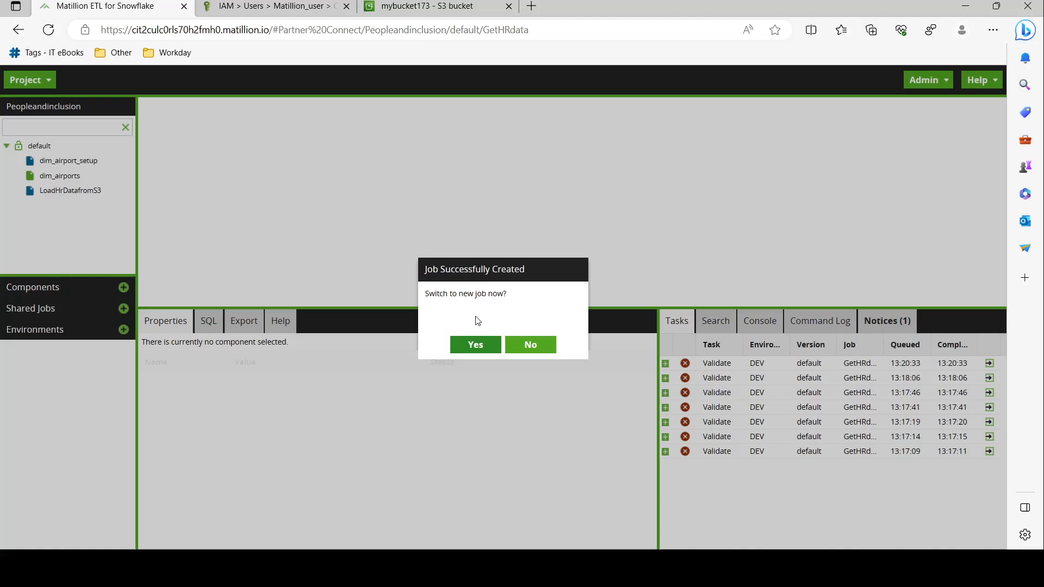
{"action": "left_click", "coordinate": [475, 347]}
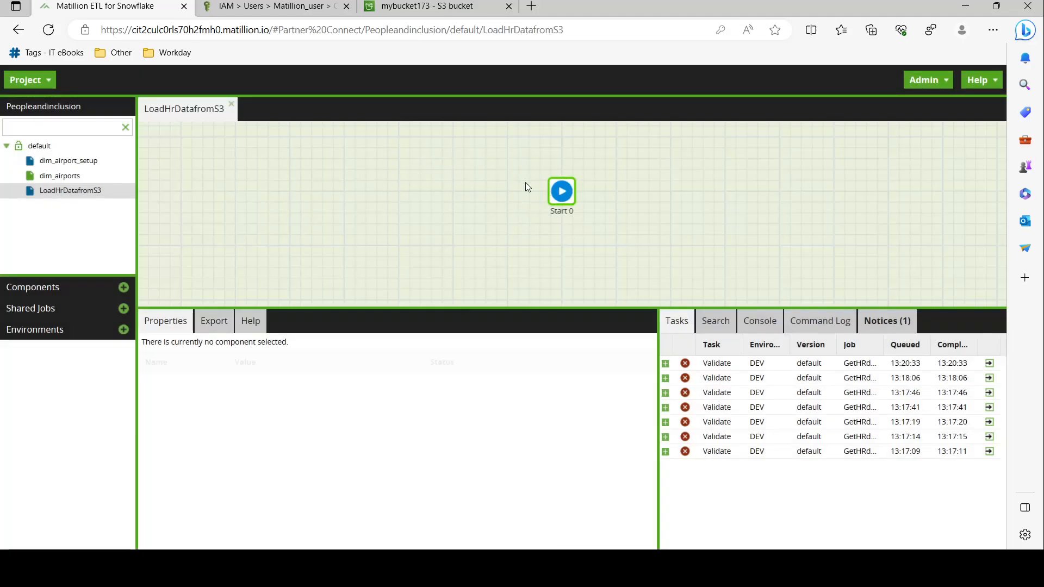
Filter components for 's3' and drop S3 Load Generator after Start 0 on the canvas
{"action": "left_click", "coordinate": [46, 297]}
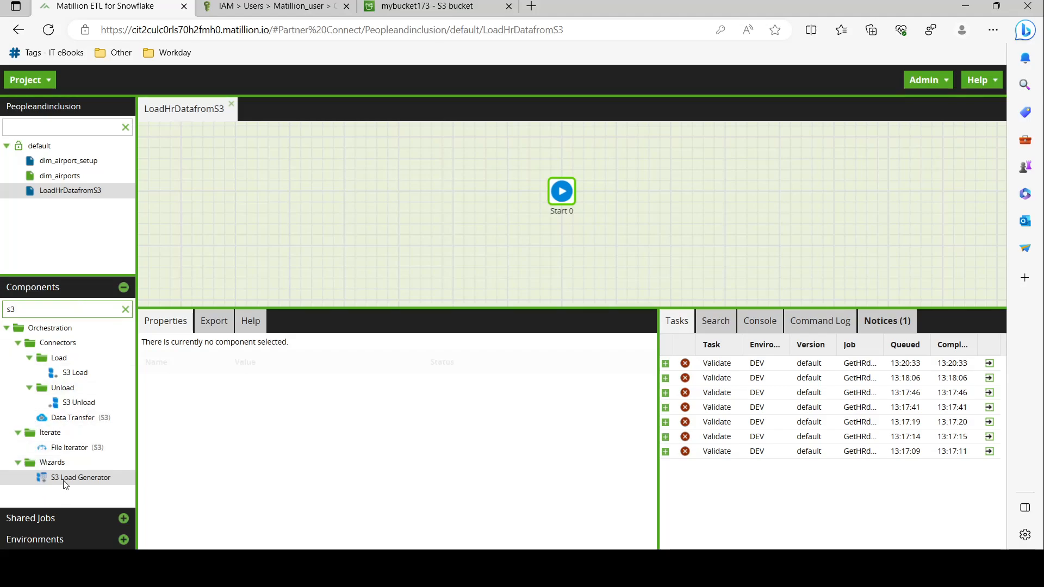
{"action": "left_click", "coordinate": [125, 308]}
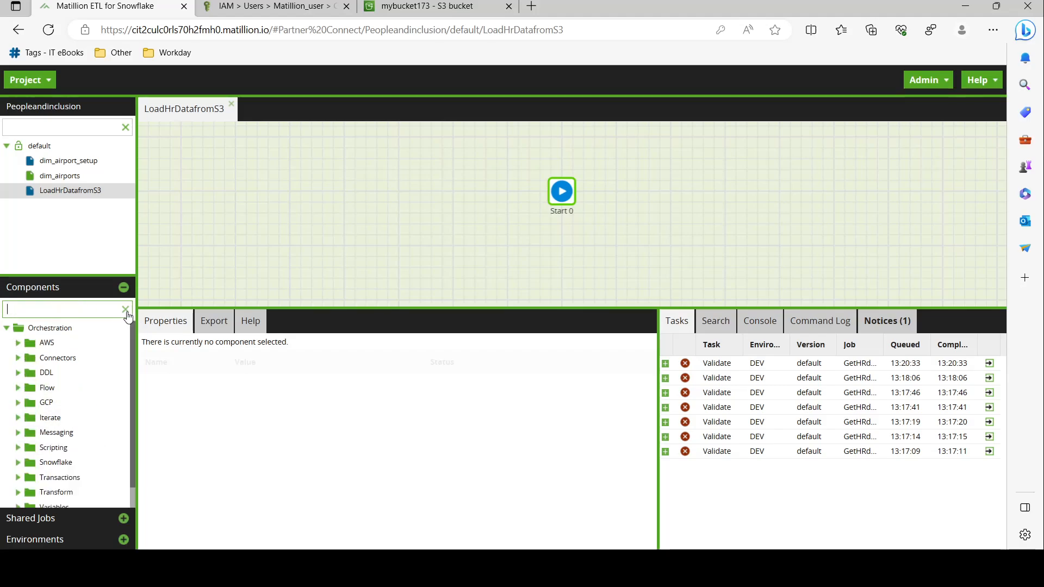
{"action": "scroll", "coordinate": [61, 375], "scroll_direction": "down", "scroll_amount": 2}
{"action": "scroll", "coordinate": [66, 382], "scroll_direction": "up", "scroll_amount": 2}
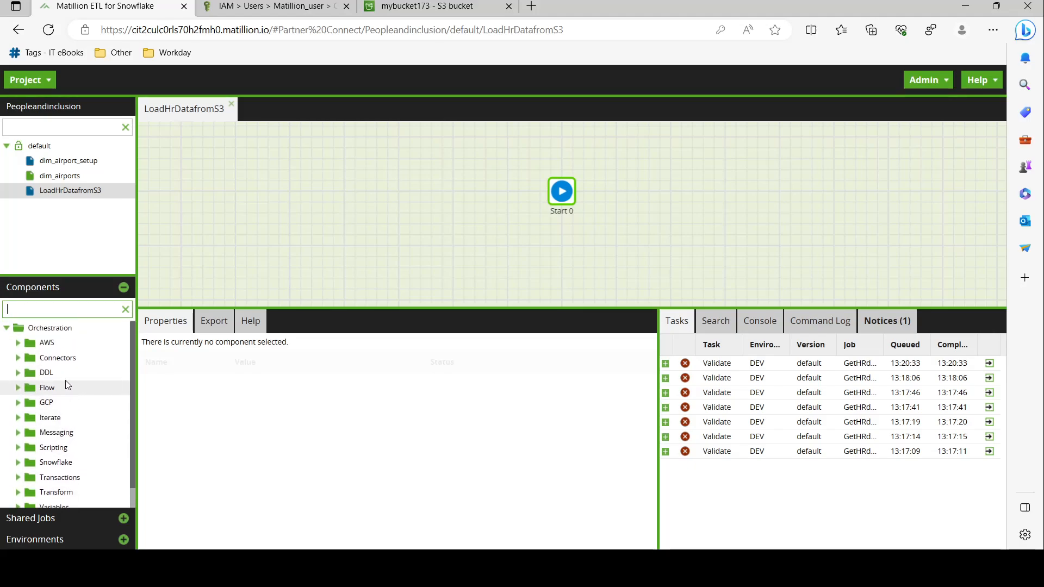
{"action": "type", "text": "s3"}
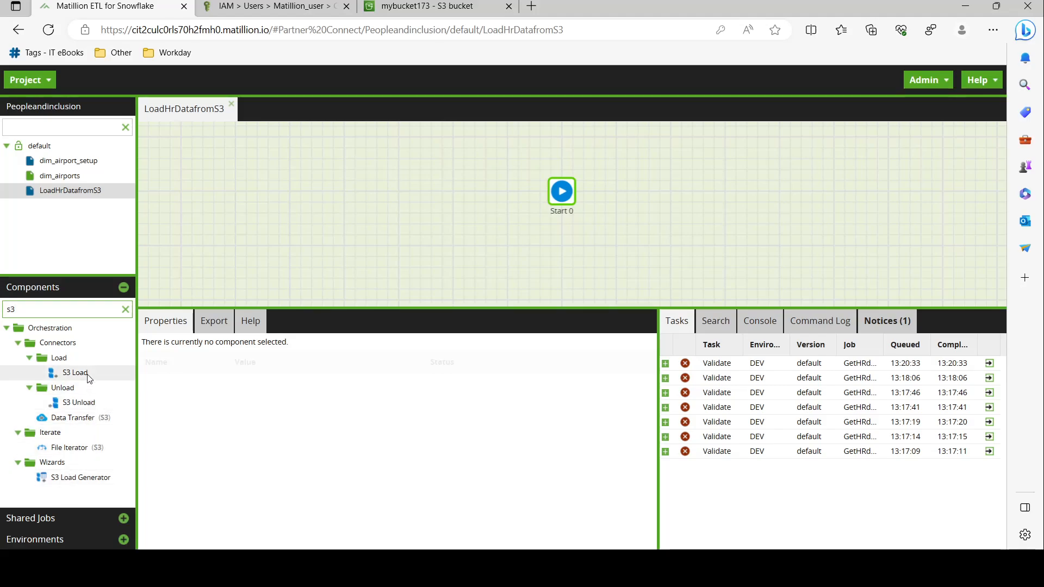
{"action": "left_click_drag", "start_coordinate": [90, 477], "coordinate": [651, 196]}
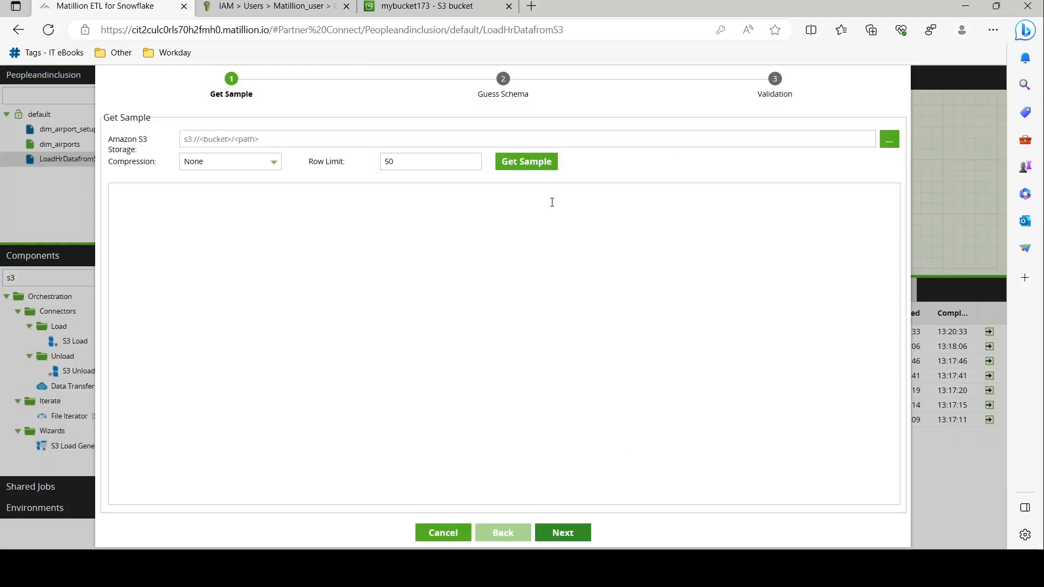
Enter s3://mybucket173/ as the storage path, copying the bucket name from the AWS console
{"action": "left_click", "coordinate": [305, 139]}
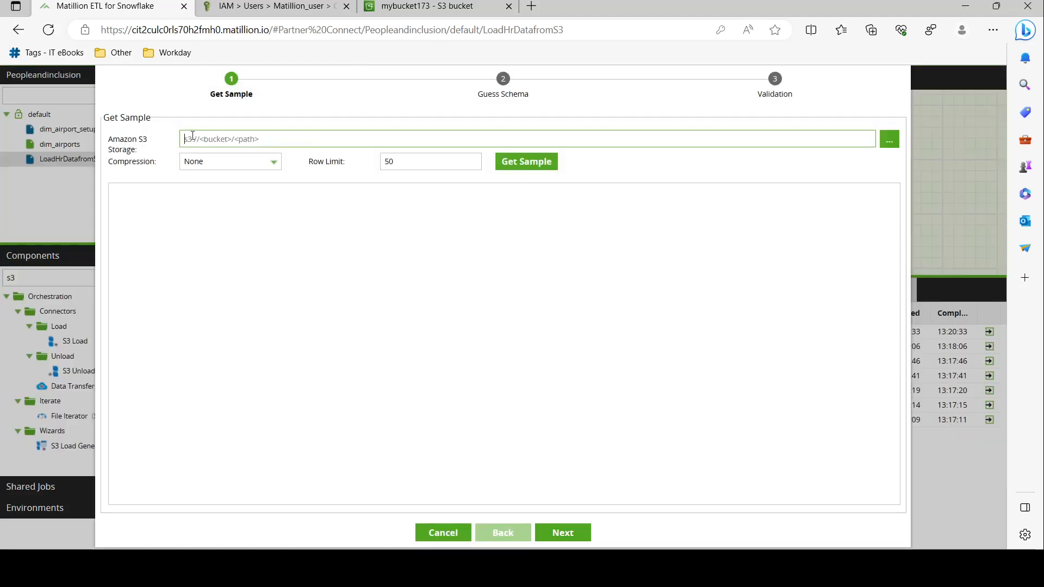
{"action": "left_click", "coordinate": [291, 9]}
{"action": "left_click", "coordinate": [417, 9]}
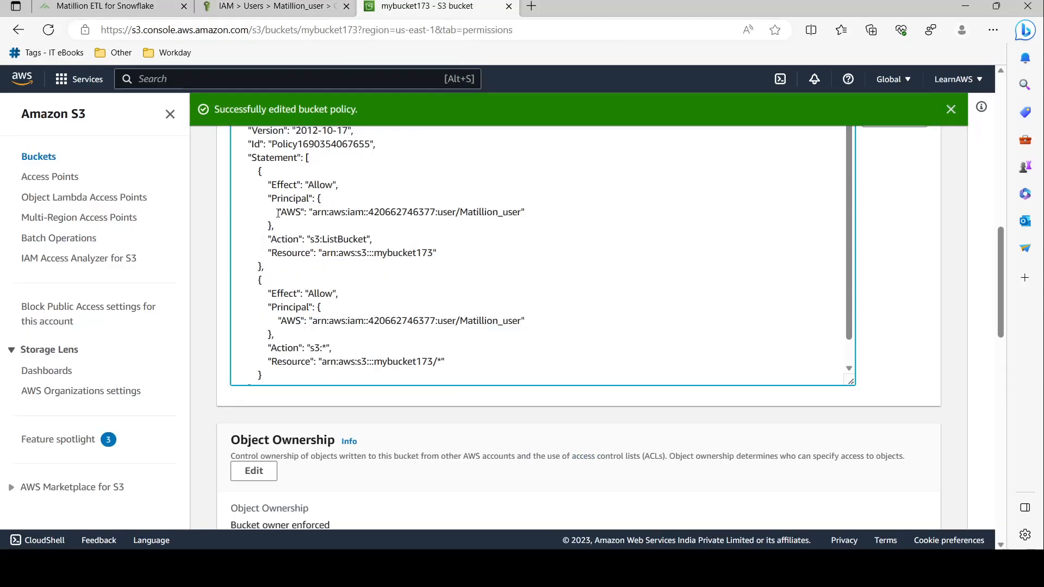
{"action": "scroll", "coordinate": [278, 213], "scroll_direction": "up", "scroll_amount": 10}
{"action": "triple_click", "coordinate": [300, 184]}
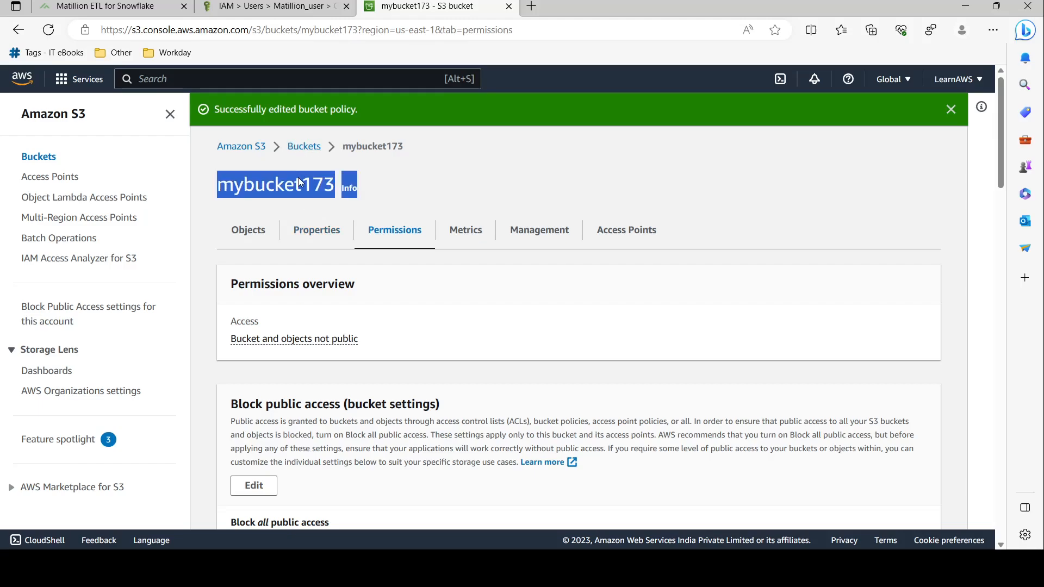
{"action": "left_click_drag", "start_coordinate": [336, 185], "coordinate": [225, 183]}
{"action": "key", "text": "ctrl+c"}
{"action": "left_click", "coordinate": [152, 4]}
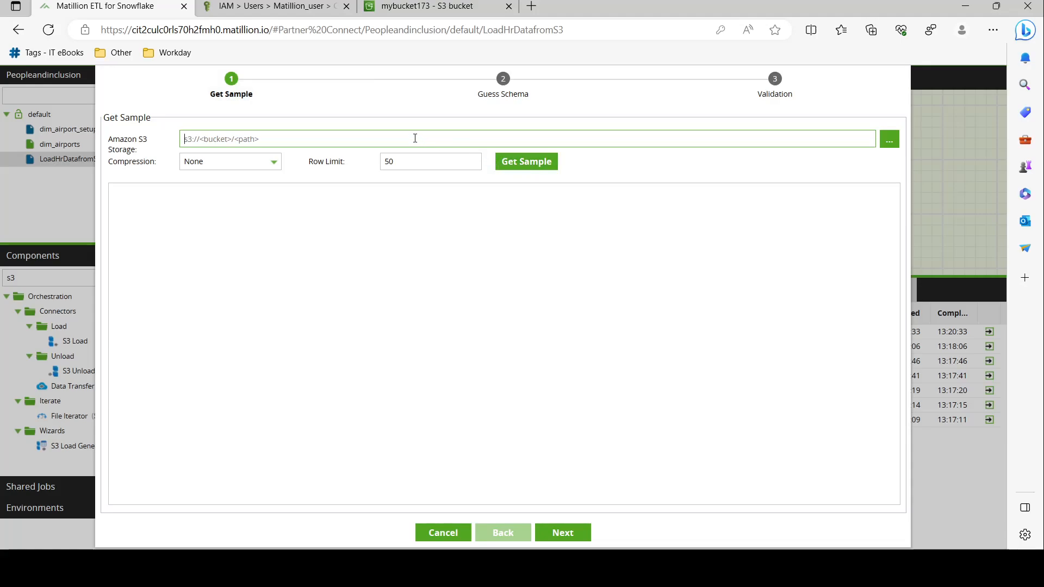
{"action": "type", "text": "s3://"}
{"action": "key", "text": "ctrl+v"}
{"action": "type", "text": "/"}
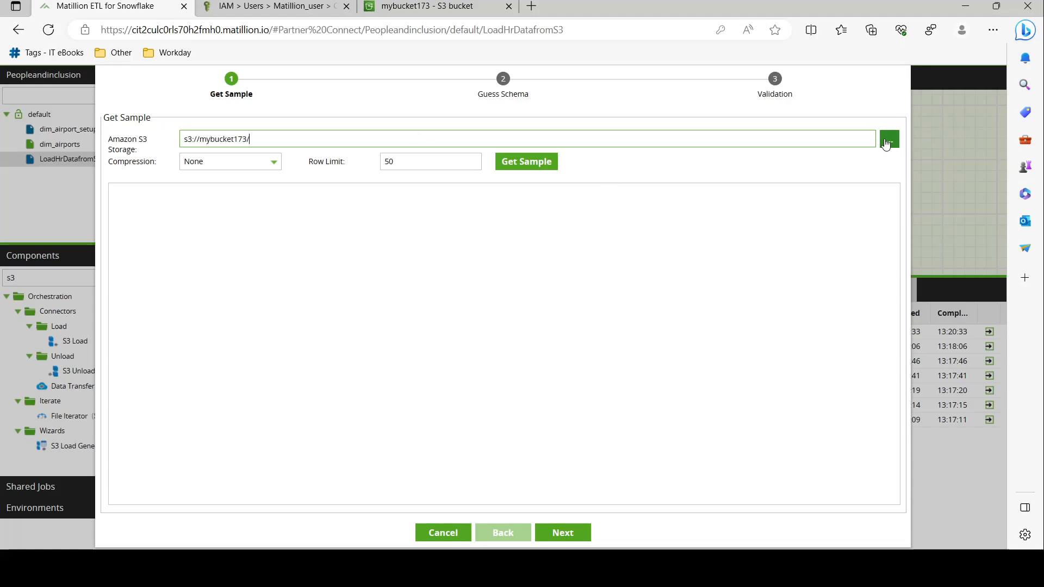
Try sampling and browsing the bucket, hit the no-credentials error, and cancel the wizard
{"action": "left_click", "coordinate": [525, 162]}
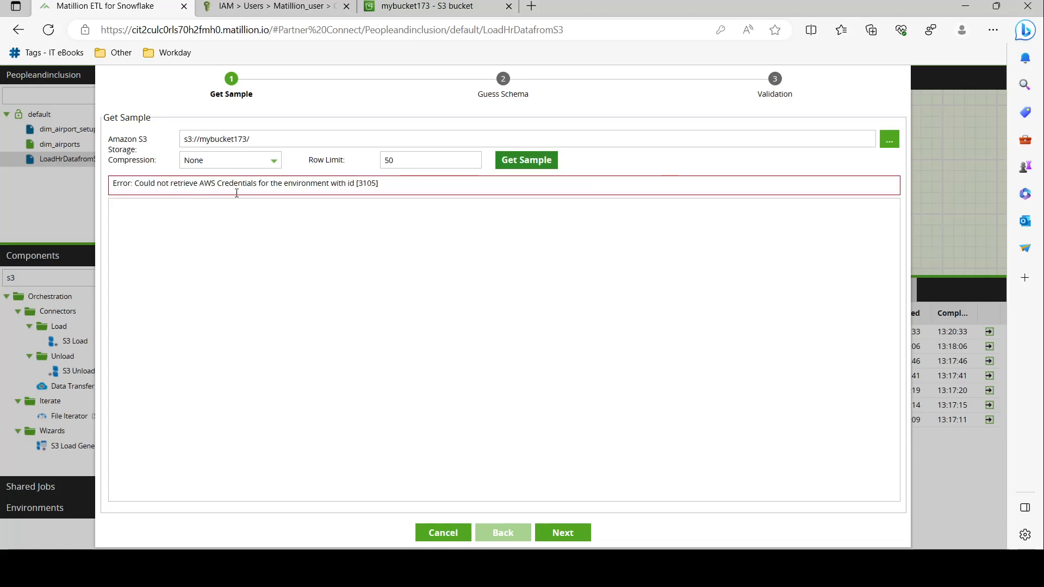
{"action": "left_click", "coordinate": [890, 139]}
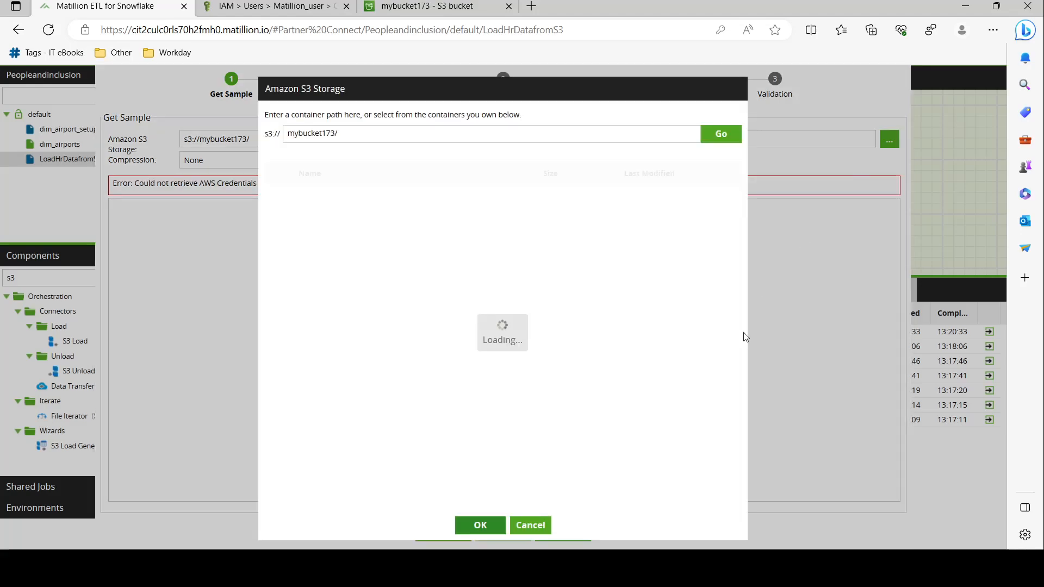
{"action": "left_click_drag", "start_coordinate": [305, 166], "coordinate": [422, 166]}
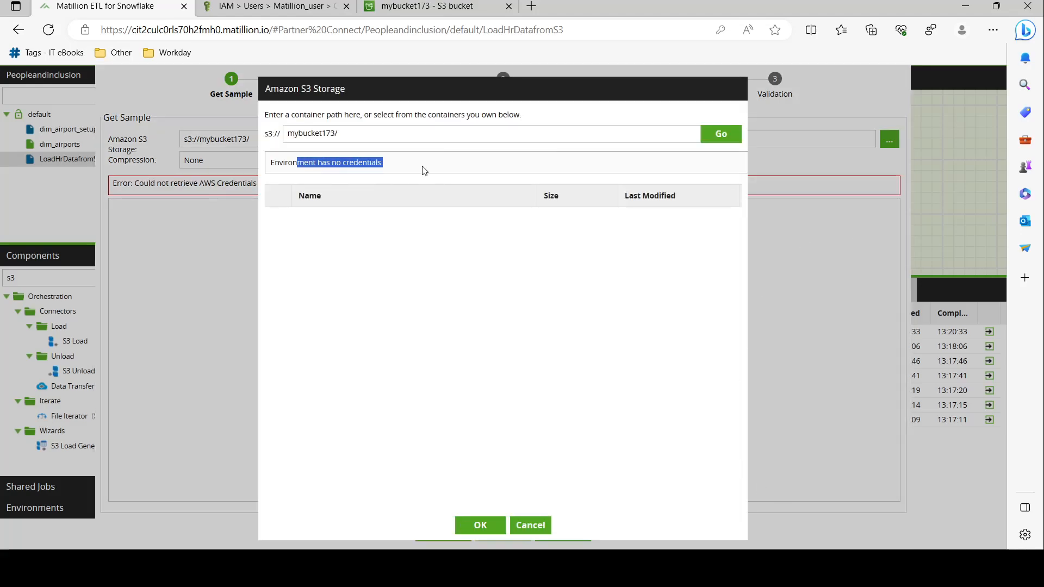
{"action": "left_click", "coordinate": [531, 525]}
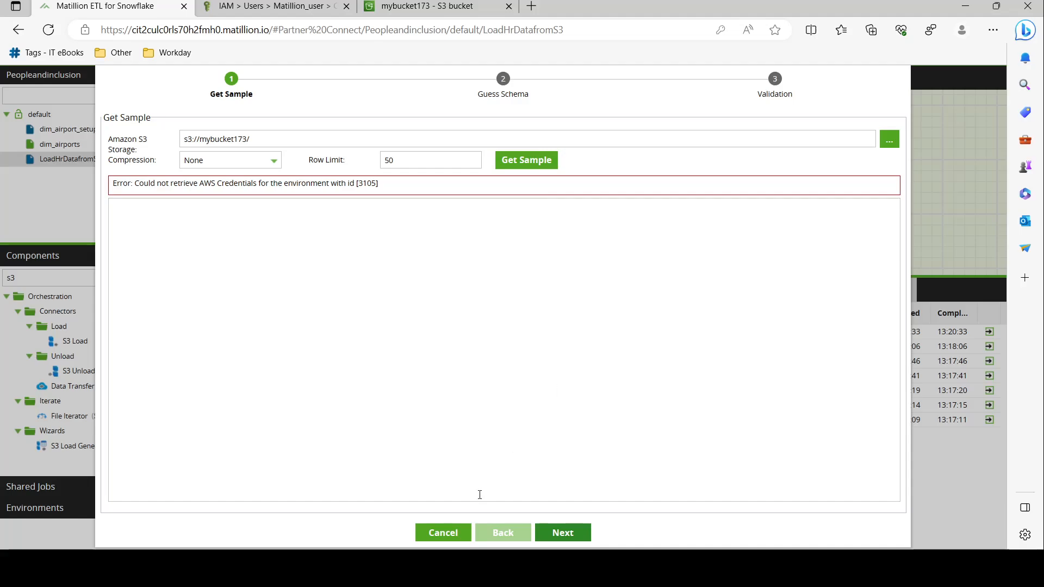
{"action": "left_click", "coordinate": [443, 533]}
{"action": "left_click", "coordinate": [224, 4]}
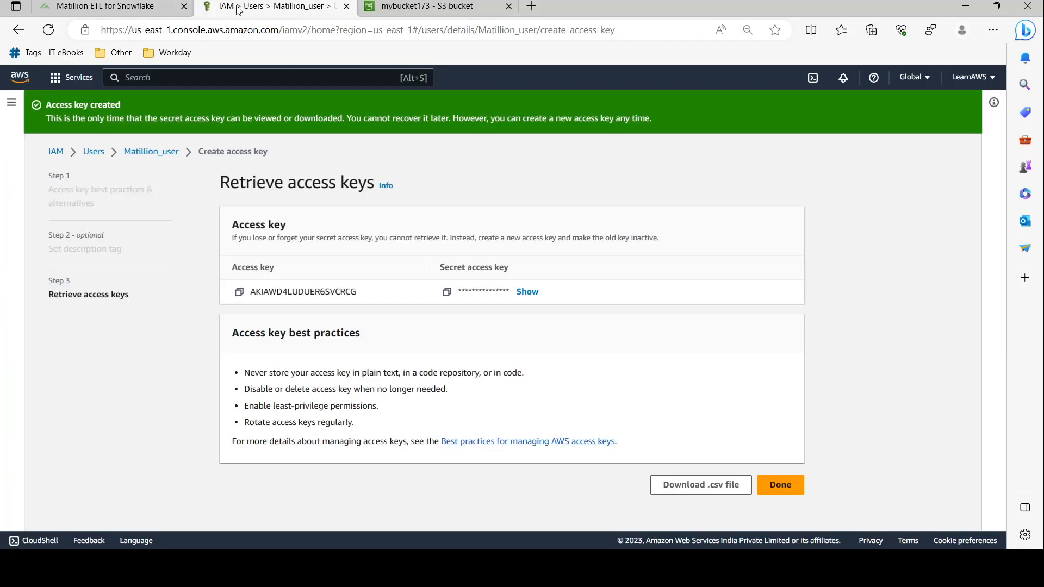
Start a new AWS credential from the project's Manage Credentials window
{"action": "left_click", "coordinate": [178, 4]}
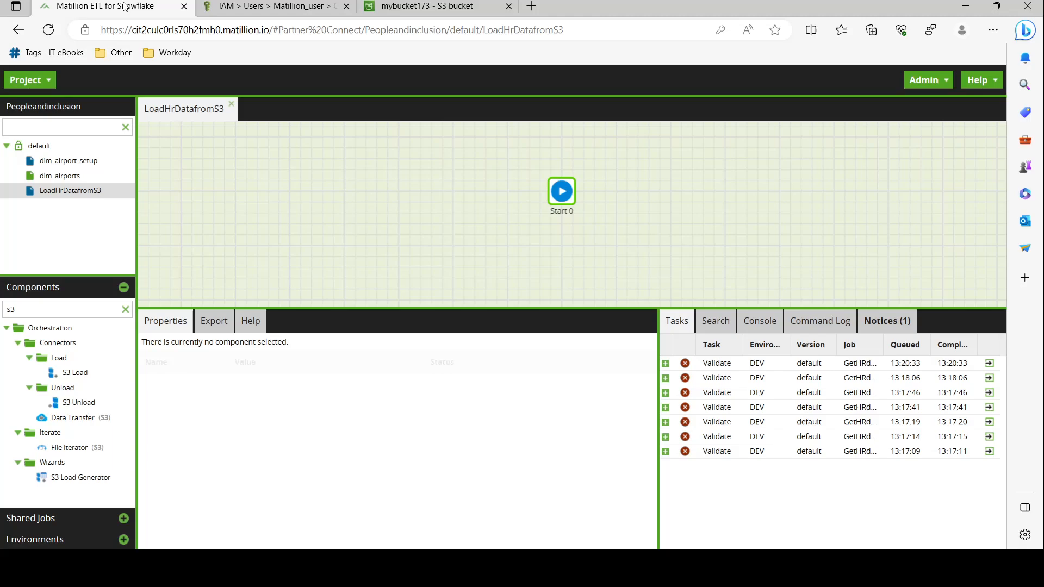
{"action": "left_click", "coordinate": [266, 5]}
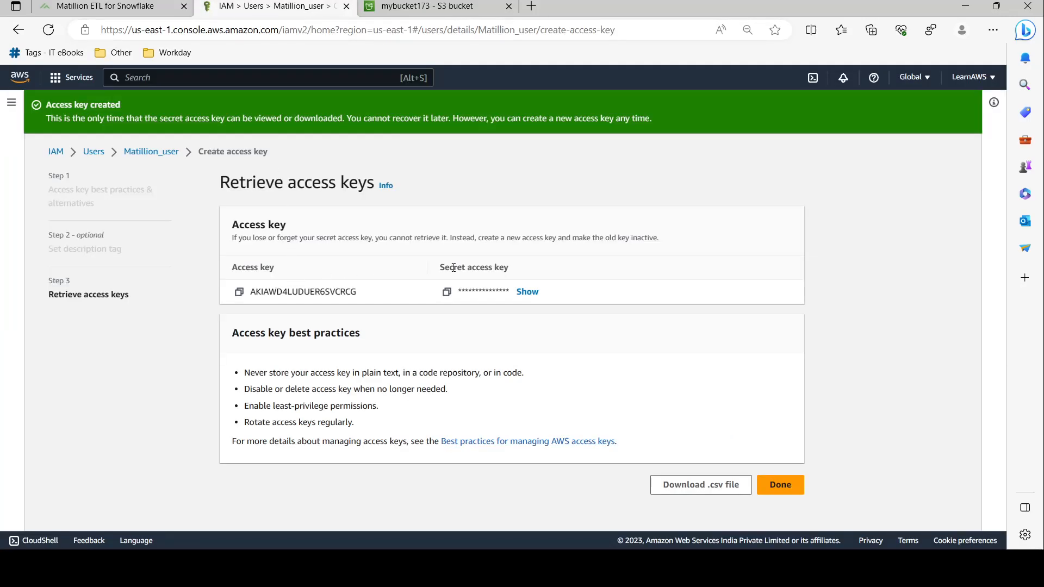
{"action": "left_click", "coordinate": [155, 6]}
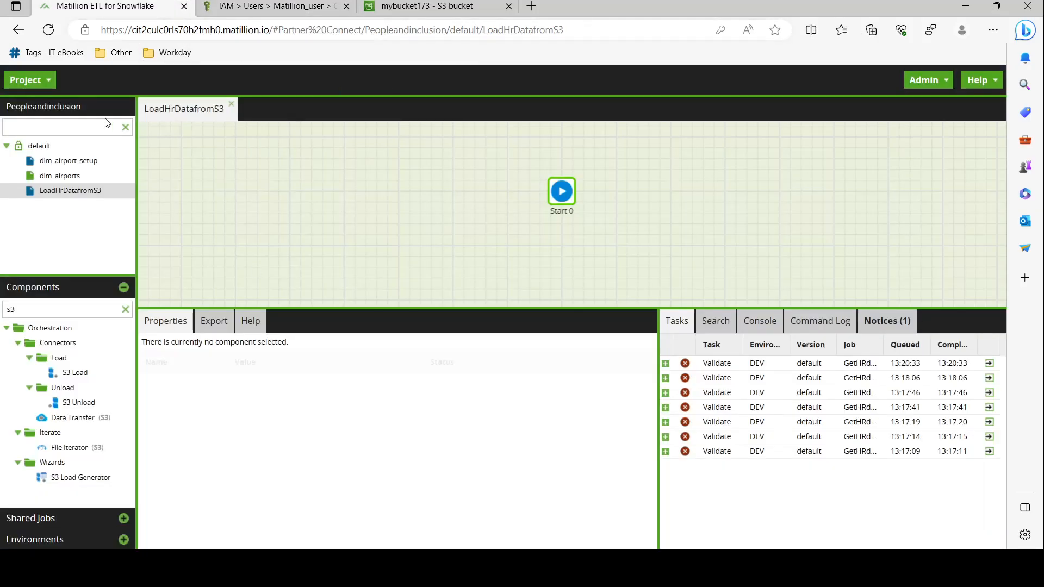
{"action": "left_click", "coordinate": [45, 85]}
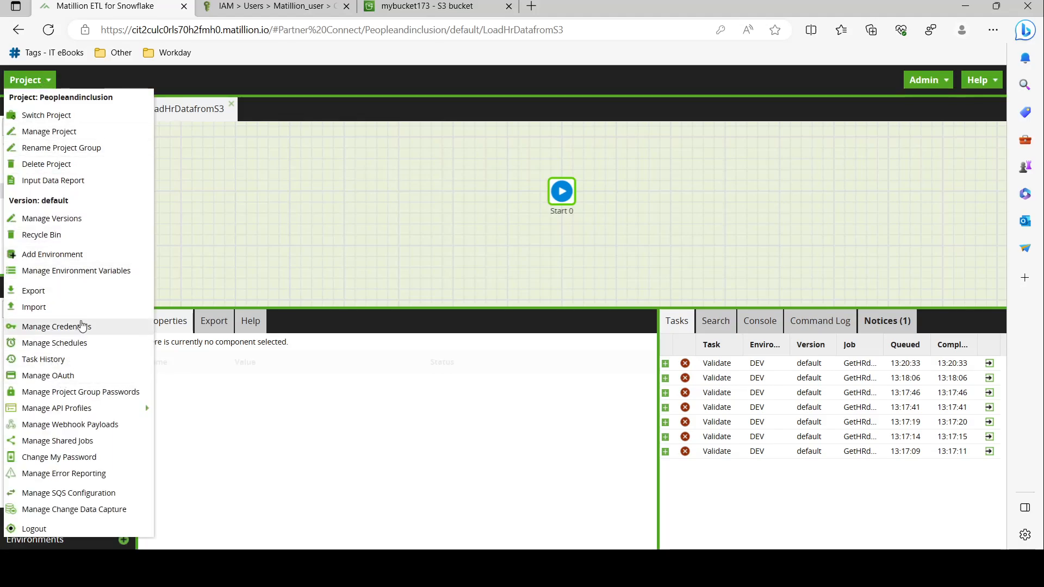
{"action": "left_click", "coordinate": [80, 327]}
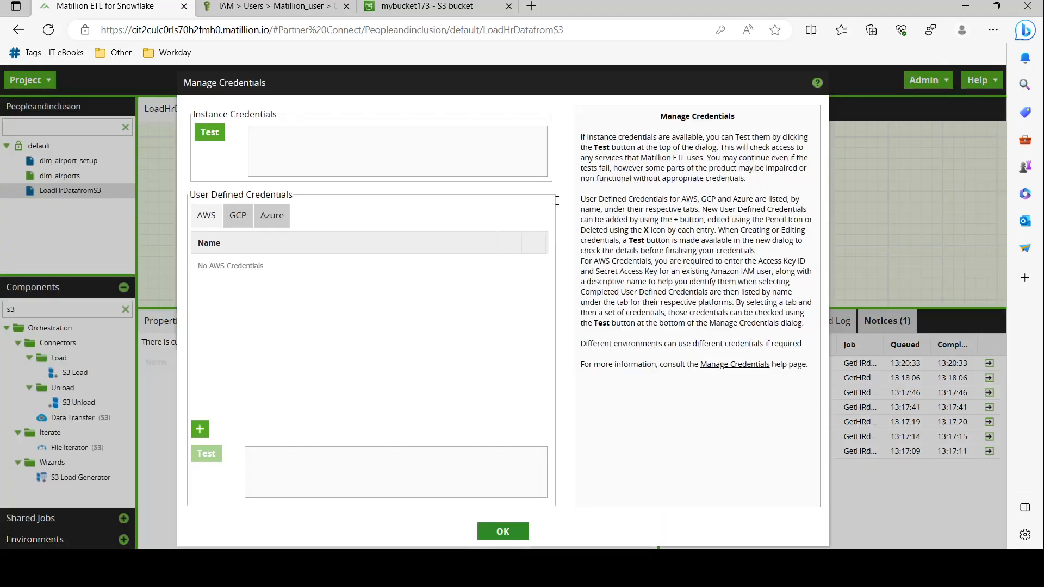
{"action": "left_click", "coordinate": [200, 429]}
{"action": "left_click", "coordinate": [472, 172]}
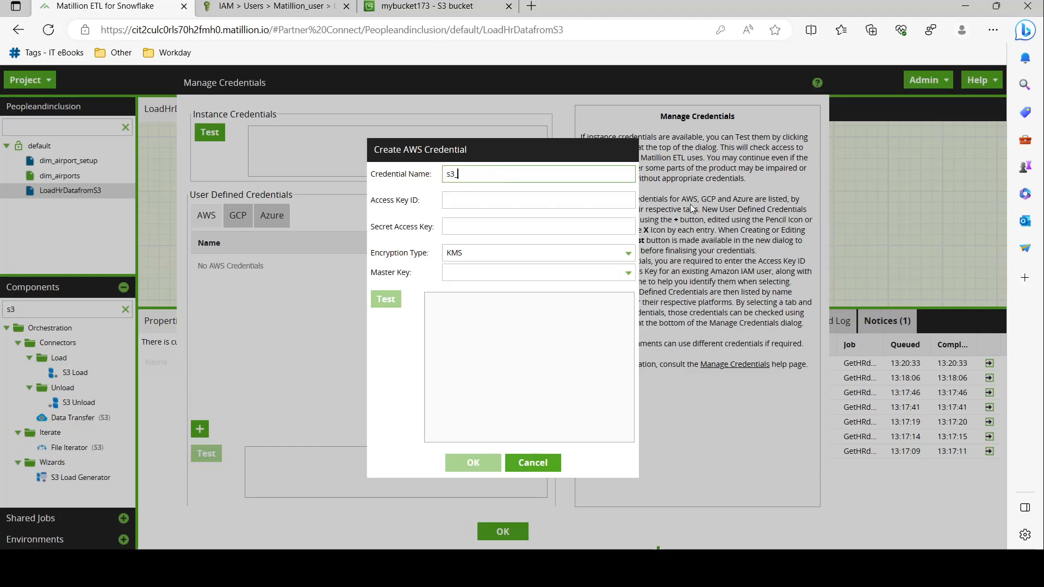
{"action": "type", "text": "s3_mat"}
Name the credential s3_matillion_access_key, copying the name from the IAM user's page
{"action": "left_click", "coordinate": [283, 9]}
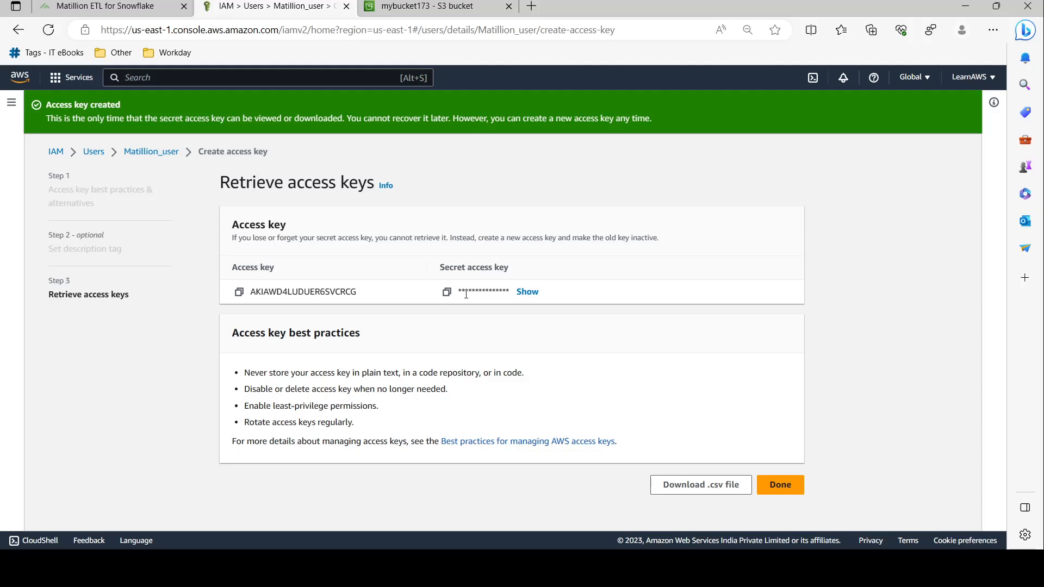
{"action": "left_click", "coordinate": [148, 153]}
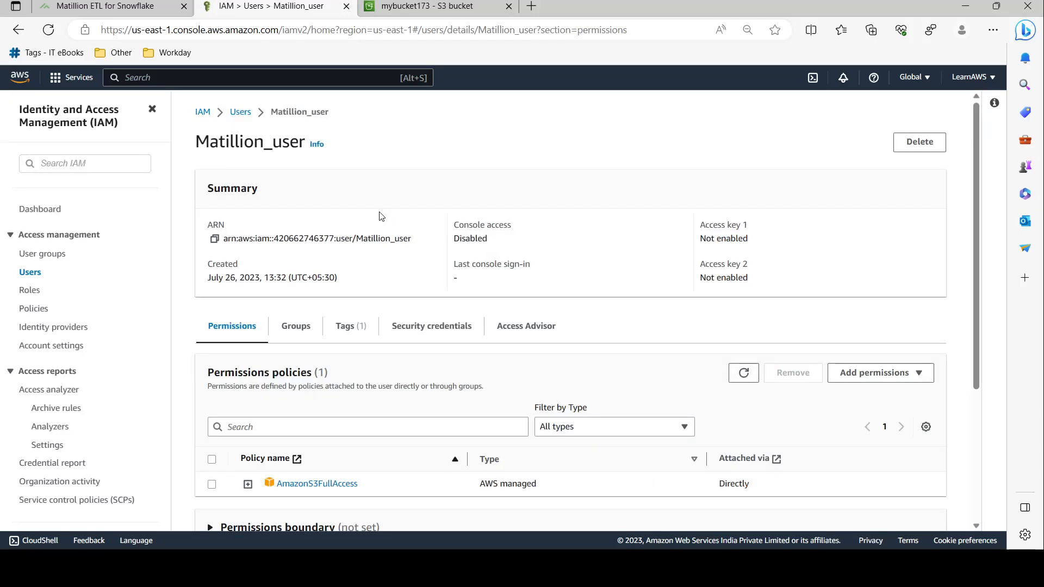
{"action": "scroll", "coordinate": [341, 283], "scroll_direction": "down", "scroll_amount": 4}
{"action": "scroll", "coordinate": [341, 283], "scroll_direction": "up", "scroll_amount": 4}
{"action": "left_click", "coordinate": [442, 326]}
{"action": "scroll", "coordinate": [421, 241], "scroll_direction": "down", "scroll_amount": 10}
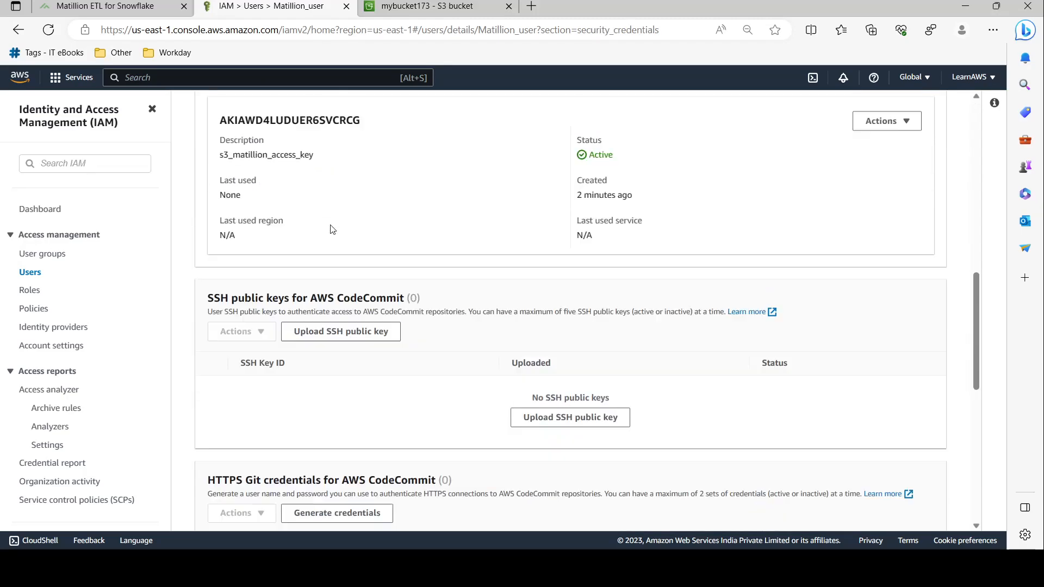
{"action": "scroll", "coordinate": [421, 241], "scroll_direction": "up", "scroll_amount": 3}
{"action": "left_click_drag", "start_coordinate": [219, 248], "coordinate": [314, 249]}
{"action": "key", "text": "ctrl+c"}
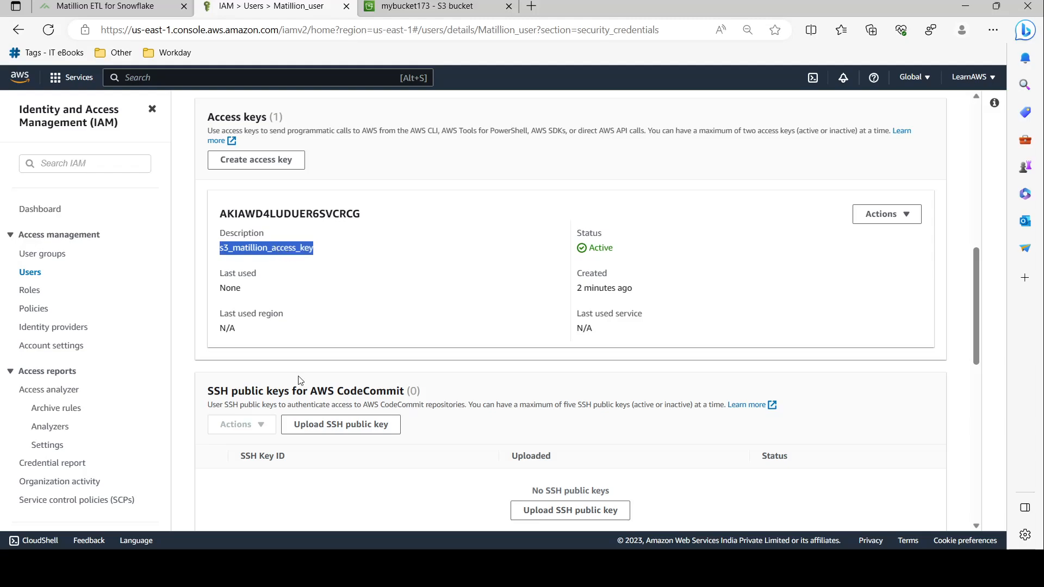
{"action": "left_click", "coordinate": [81, 4]}
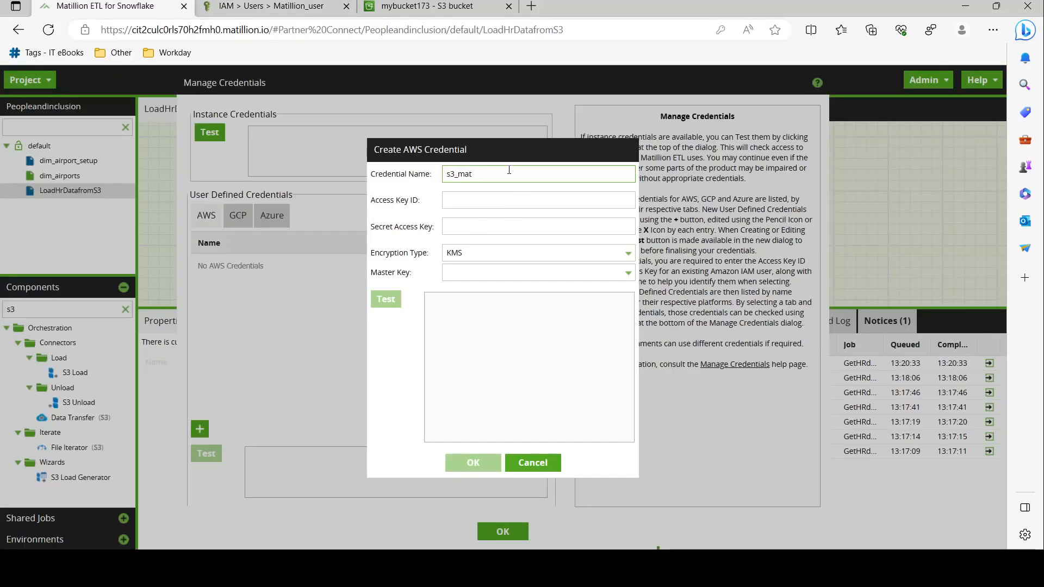
{"action": "key", "text": "ctrl+a"}
{"action": "key", "text": "ctrl+v"}
Paste the IAM access key ID and secret access key, with Encoded encryption
{"action": "left_click", "coordinate": [270, 6]}
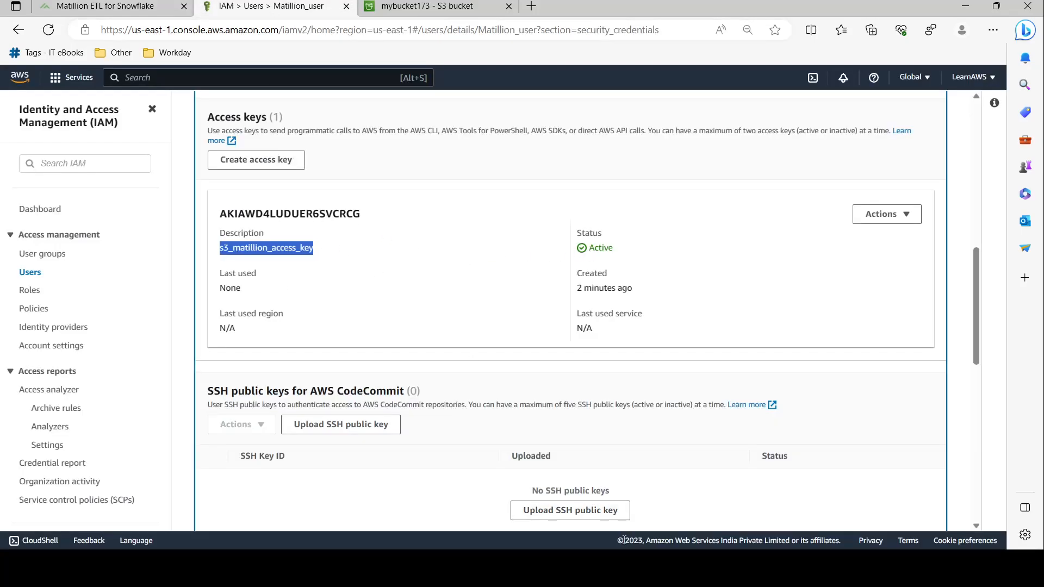
{"action": "left_click", "coordinate": [552, 568]}
{"action": "left_click", "coordinate": [104, 6]}
{"action": "key", "text": "ctrl+v"}
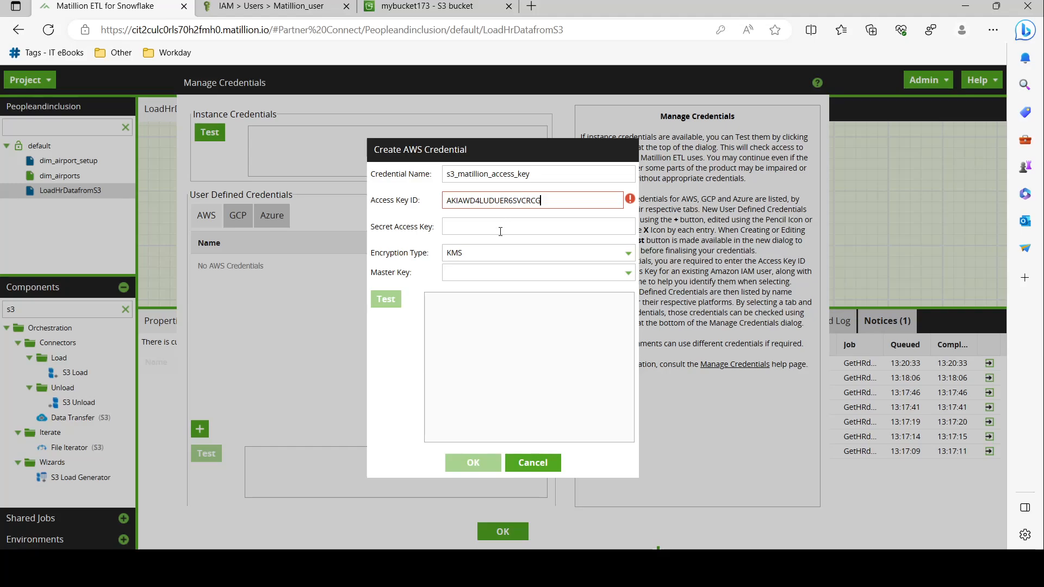
{"action": "left_click", "coordinate": [498, 230]}
{"action": "left_click", "coordinate": [291, 9]}
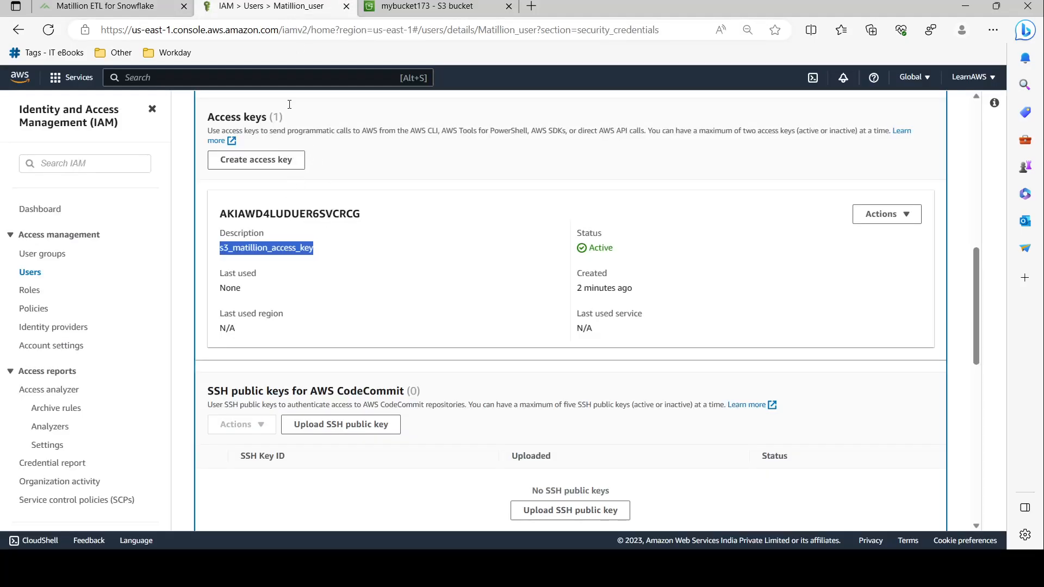
{"action": "left_click", "coordinate": [103, 6]}
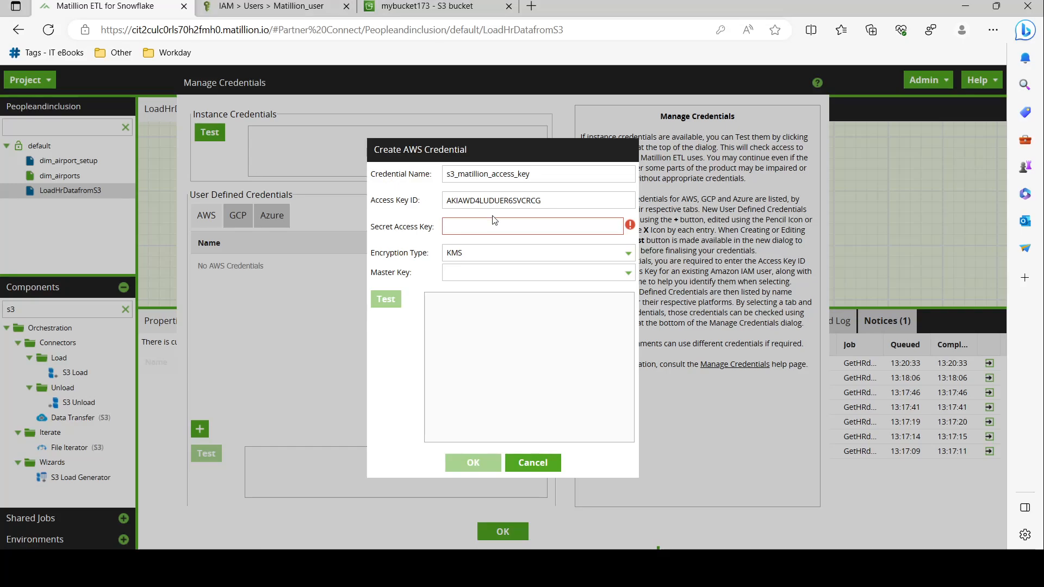
{"action": "key", "text": "ctrl+v"}
{"action": "left_click", "coordinate": [501, 252]}
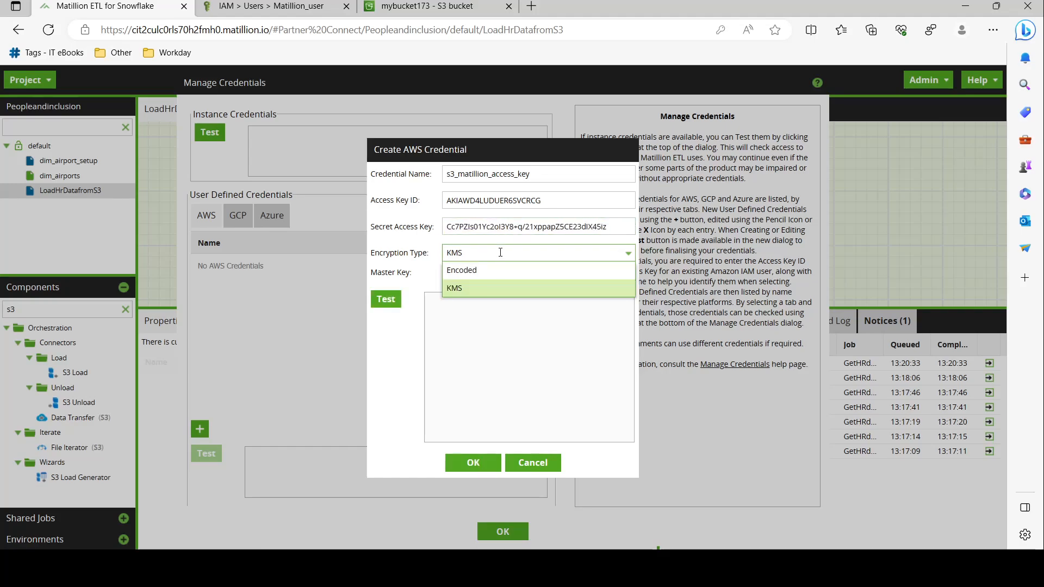
{"action": "left_click", "coordinate": [500, 270]}
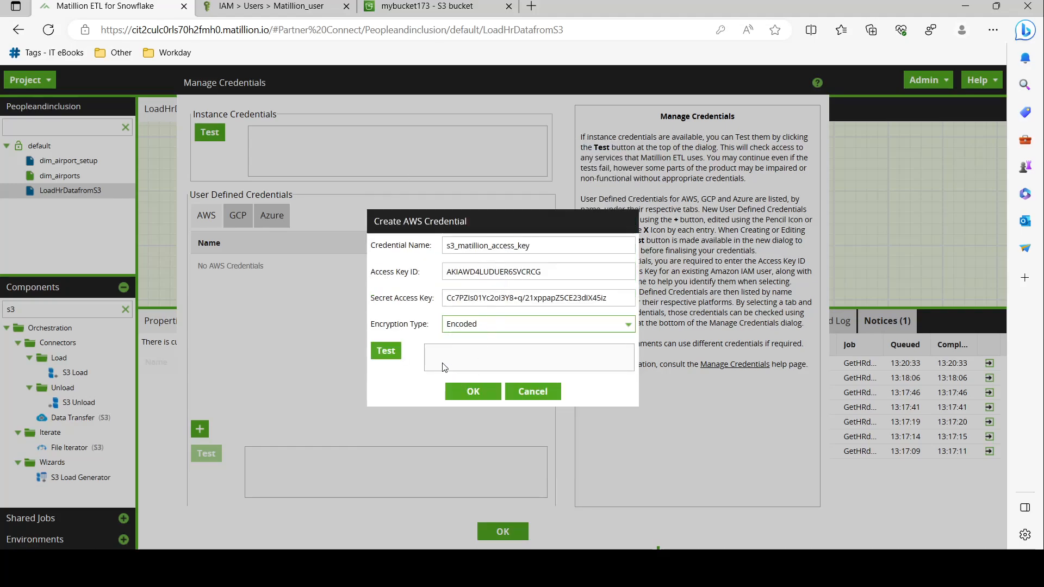
Test the credential, confirm 'S3 API: success', and save it
{"action": "left_click", "coordinate": [386, 350]}
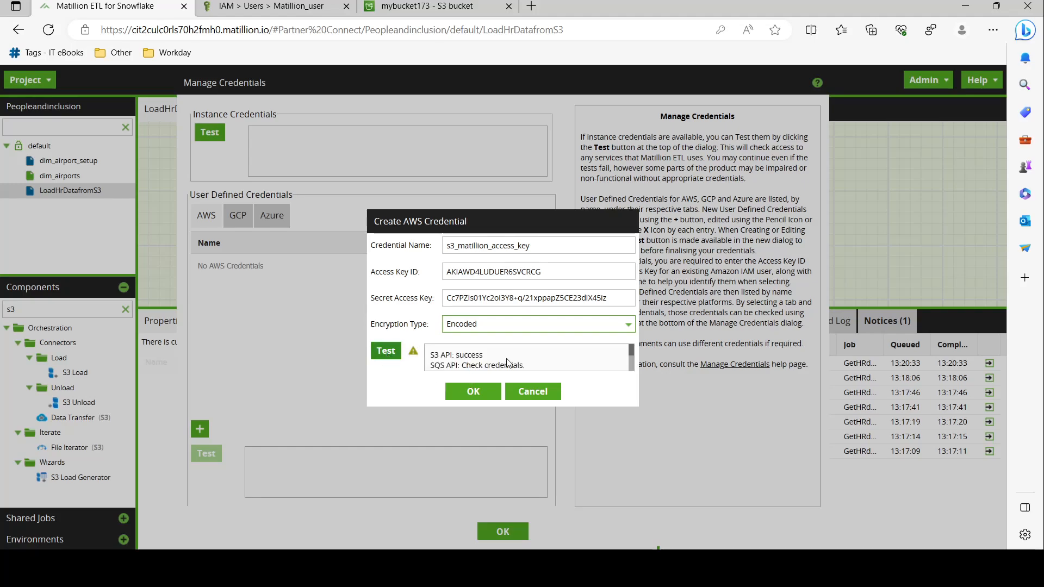
{"action": "left_click_drag", "start_coordinate": [482, 356], "coordinate": [414, 353]}
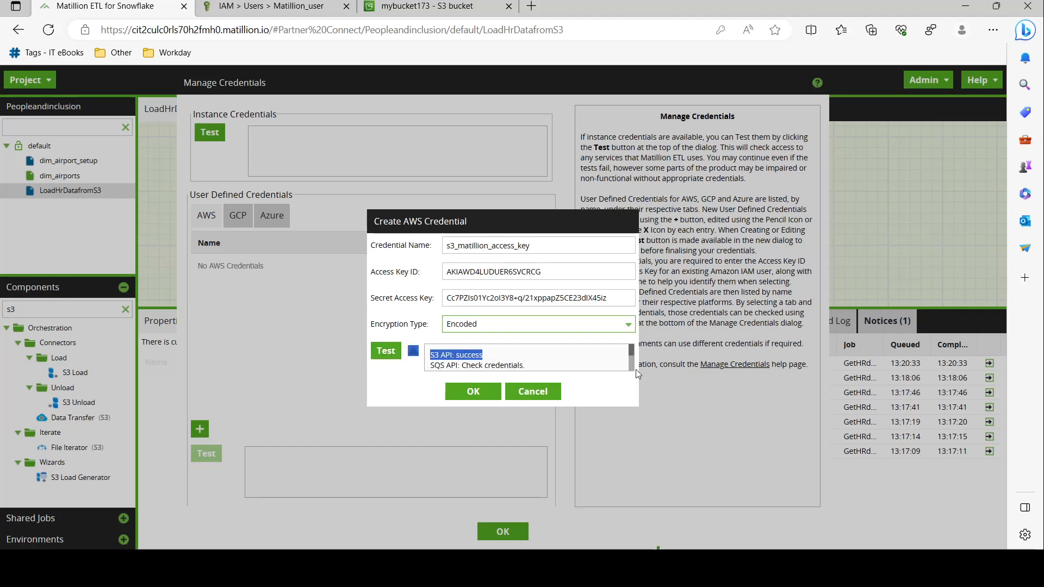
{"action": "scroll", "coordinate": [632, 370], "scroll_direction": "down", "scroll_amount": 2}
{"action": "left_click_drag", "start_coordinate": [630, 363], "coordinate": [630, 344]}
{"action": "left_click", "coordinate": [553, 361]}
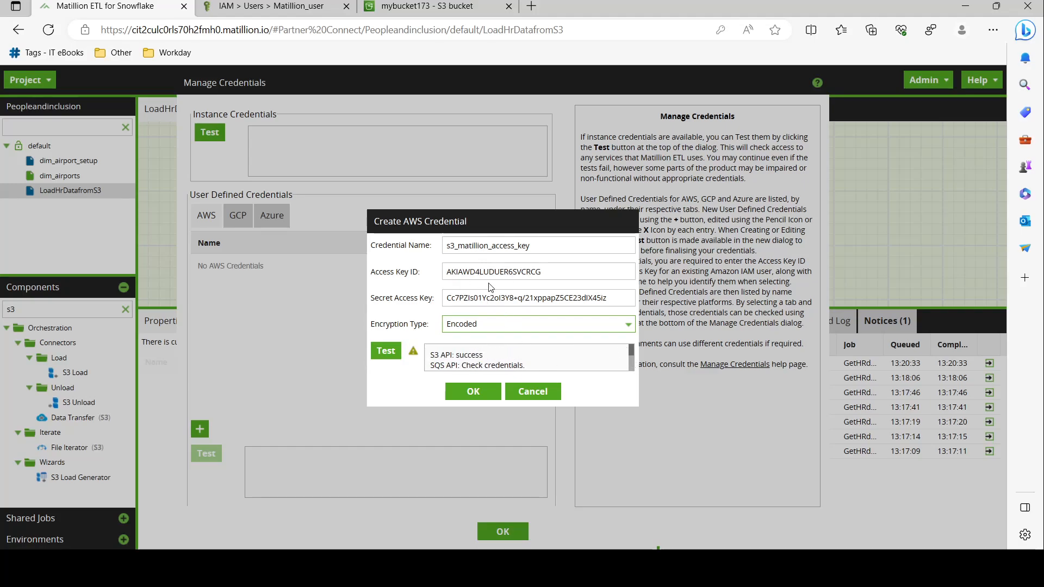
{"action": "left_click_drag", "start_coordinate": [430, 355], "coordinate": [482, 355]}
{"action": "left_click", "coordinate": [474, 393]}
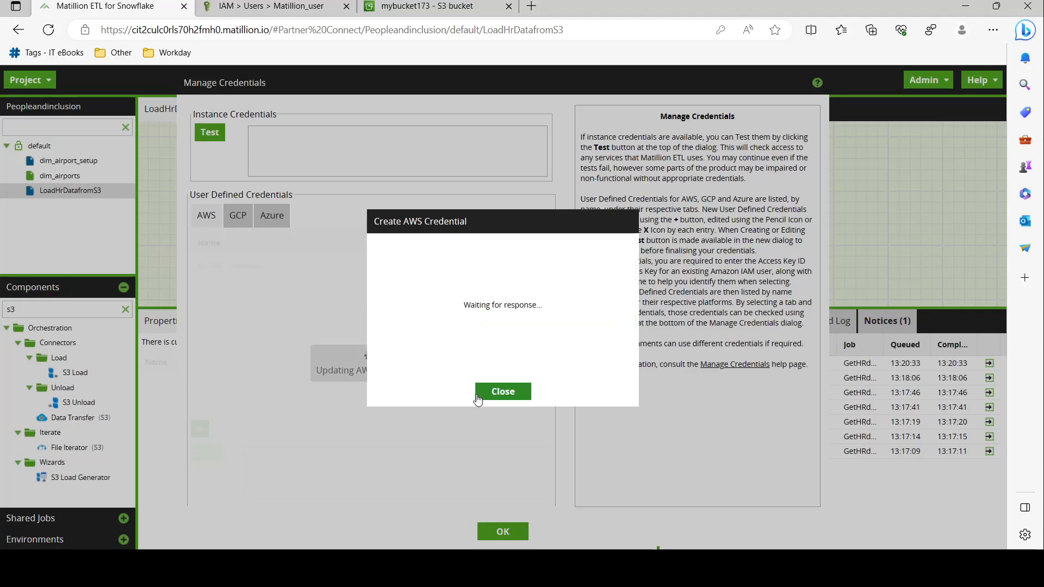
Close Manage Credentials and add a new S3 Load Generator after Start 0
{"action": "left_click", "coordinate": [506, 532]}
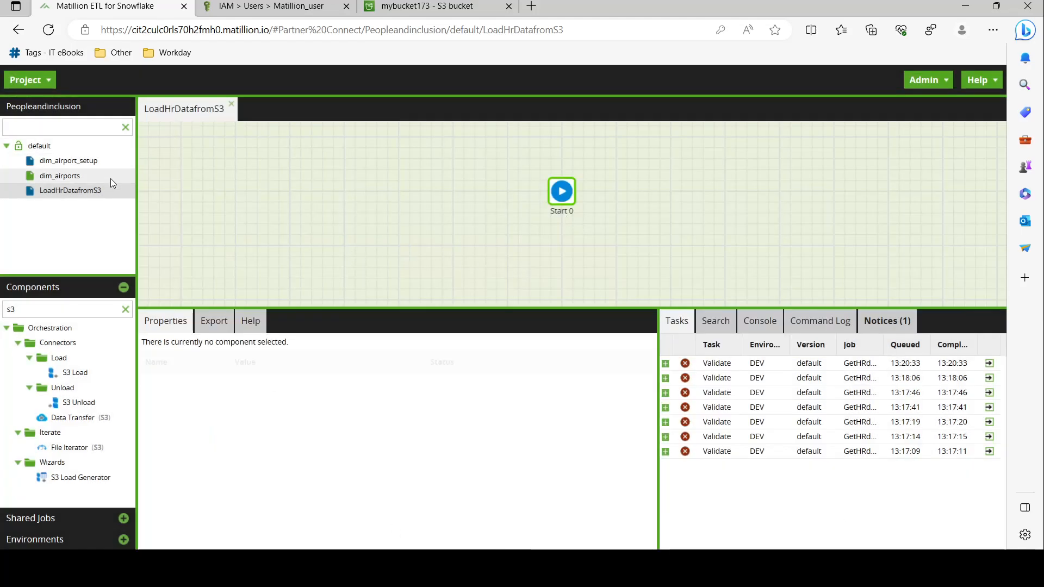
{"action": "left_click_drag", "start_coordinate": [76, 477], "coordinate": [631, 204]}
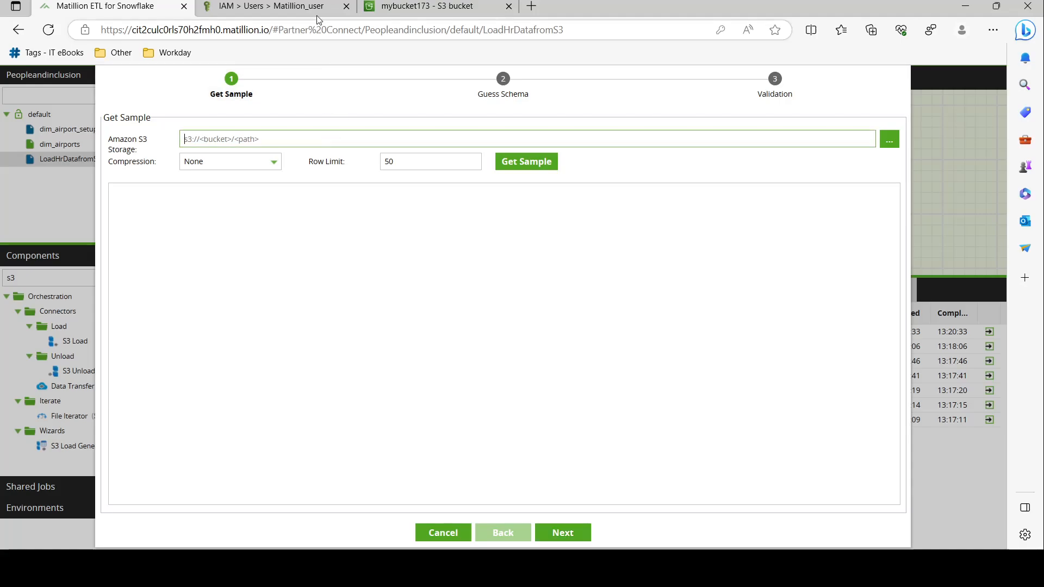
{"action": "left_click", "coordinate": [418, 6]}
{"action": "left_click", "coordinate": [87, 4]}
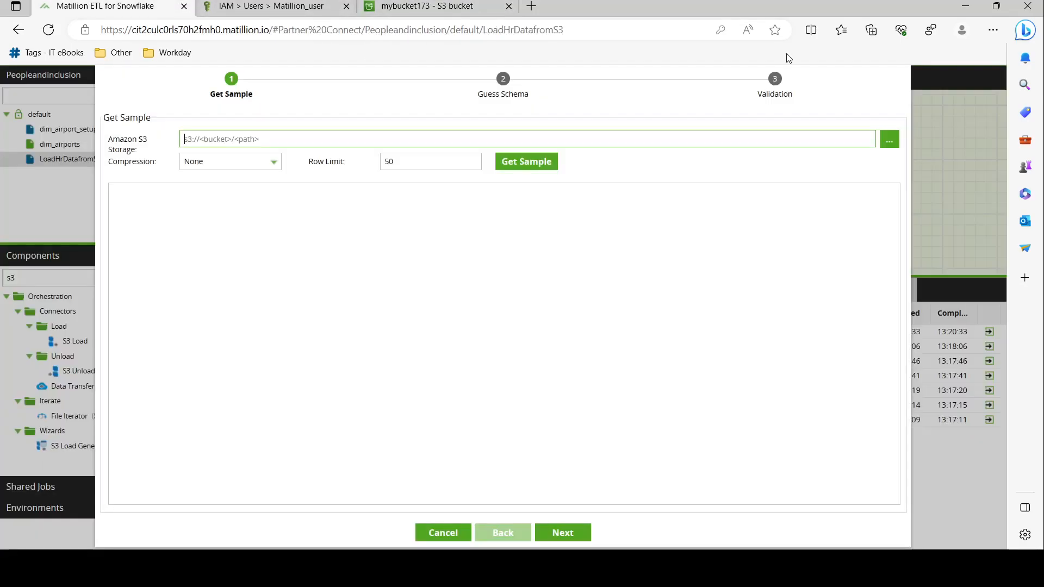
Browse mybucket173/ in the S3 browser, see the no-credentials message, and cancel the wizard
{"action": "left_click", "coordinate": [889, 140]}
{"action": "type", "text": "mybucket173"}
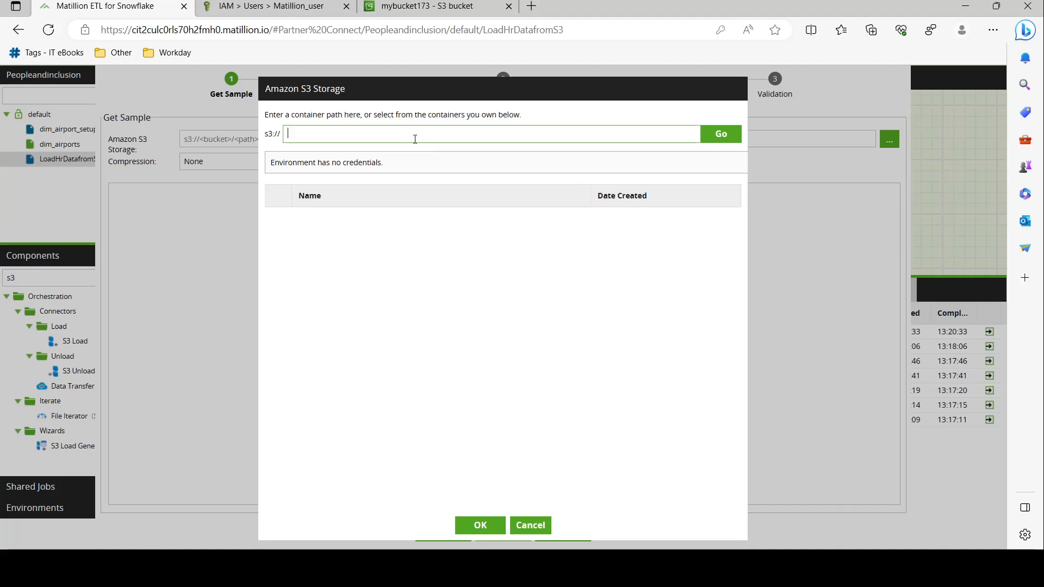
{"action": "type", "text": "/"}
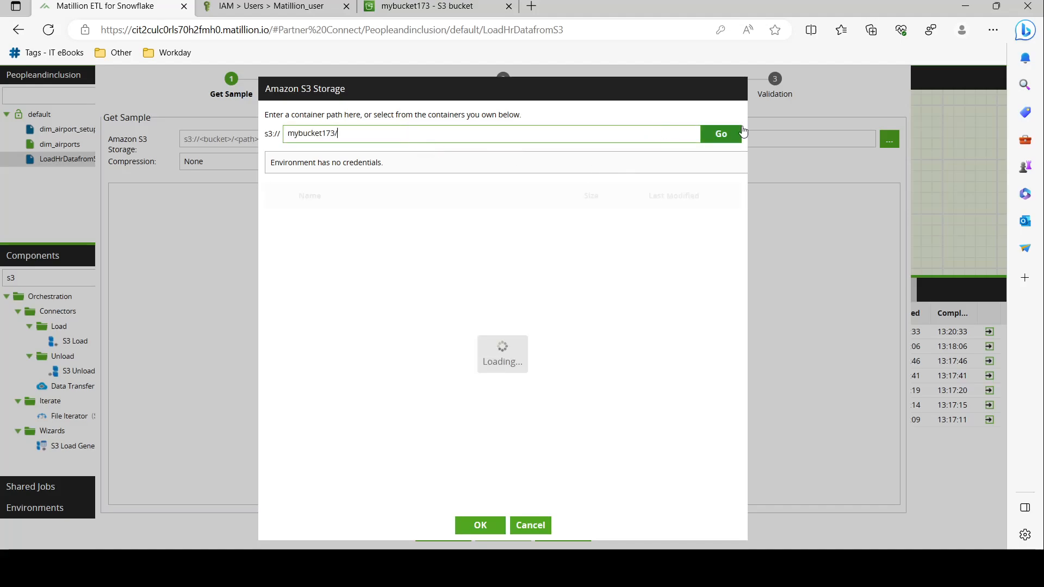
{"action": "left_click", "coordinate": [723, 136]}
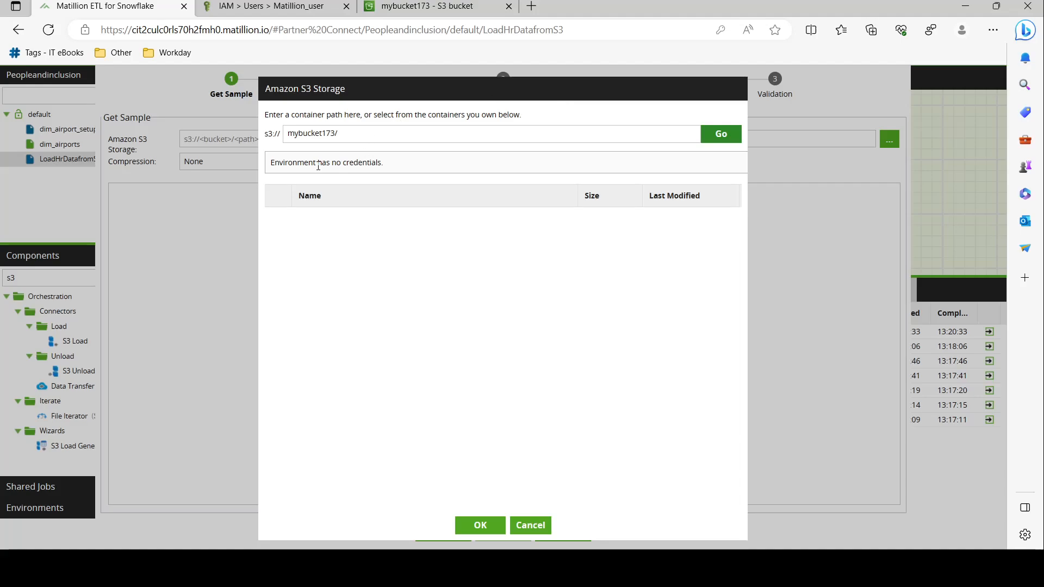
{"action": "left_click_drag", "start_coordinate": [297, 163], "coordinate": [465, 162]}
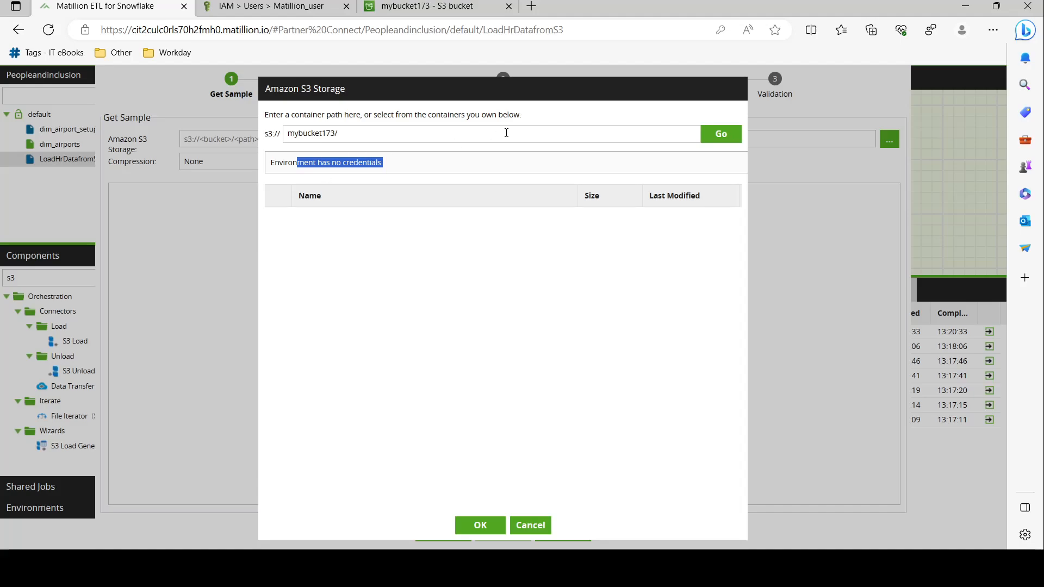
{"action": "left_click", "coordinate": [503, 525]}
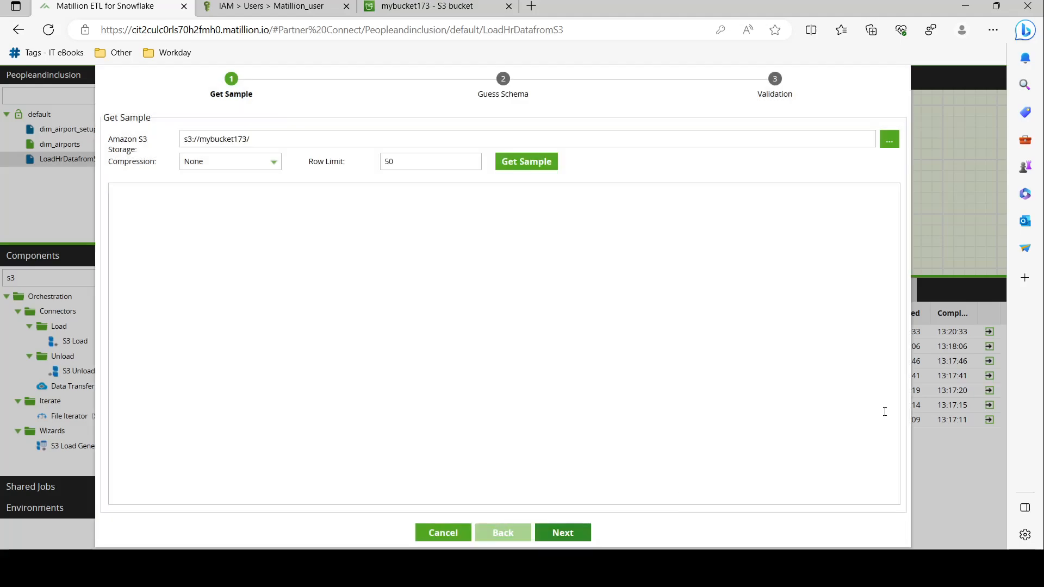
{"action": "left_click", "coordinate": [441, 533]}
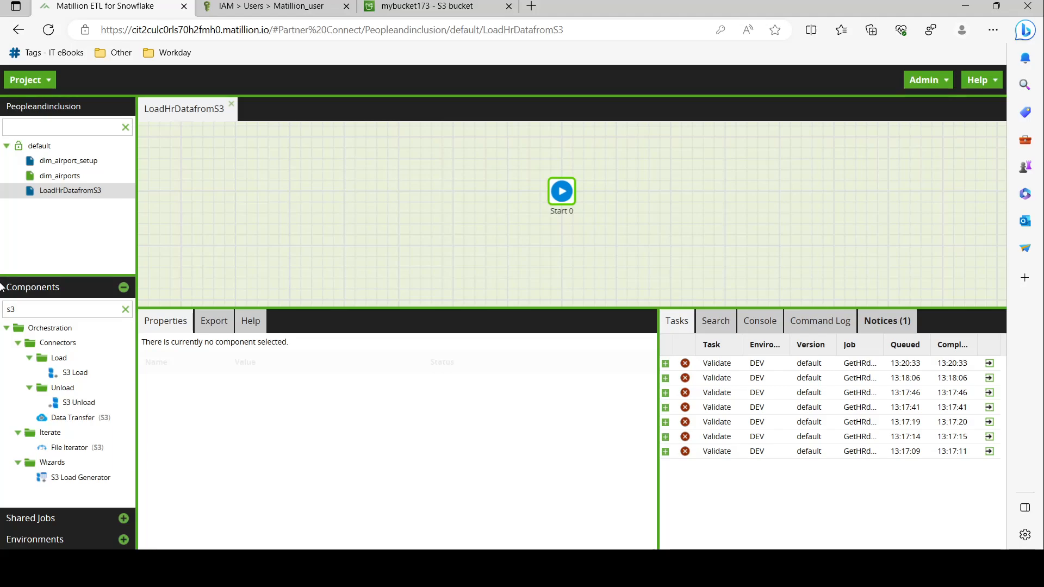
{"action": "left_click", "coordinate": [54, 291]}
Set DEV's AWS credentials to s3_matillion_access_key, test successfully, and finish editing
{"action": "left_click", "coordinate": [62, 332]}
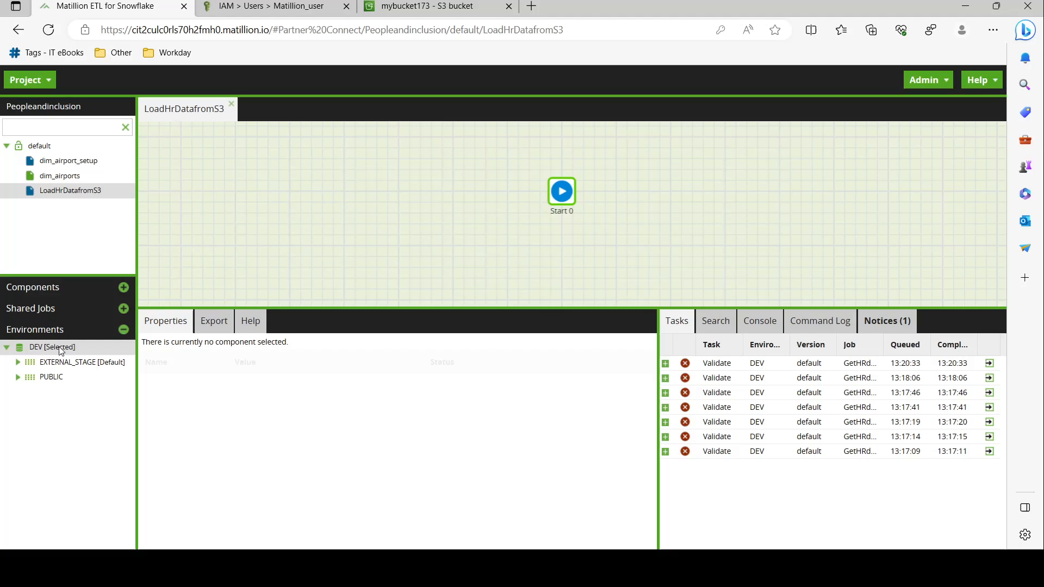
{"action": "right_click", "coordinate": [61, 348]}
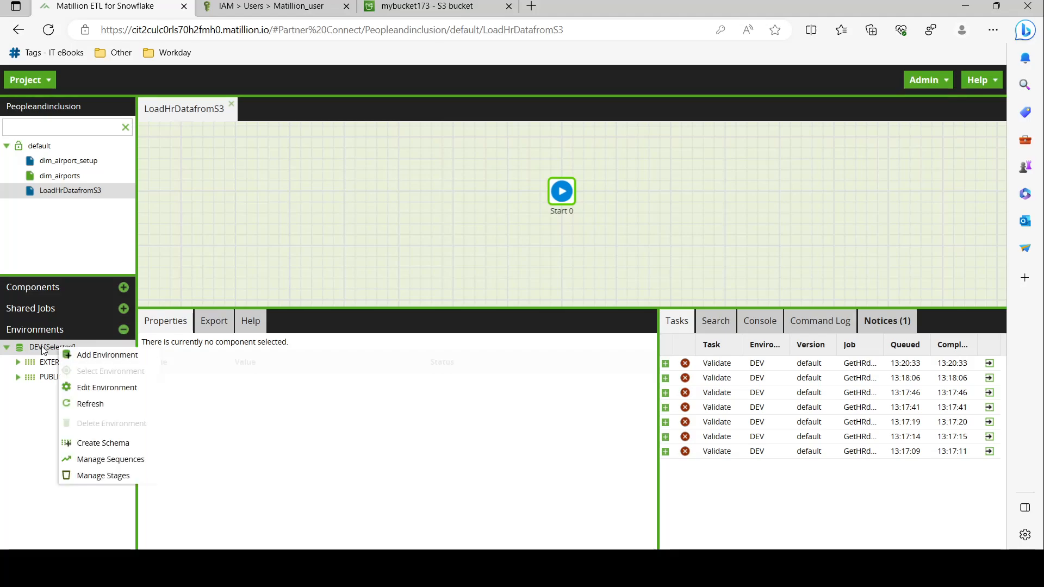
{"action": "left_click", "coordinate": [126, 392]}
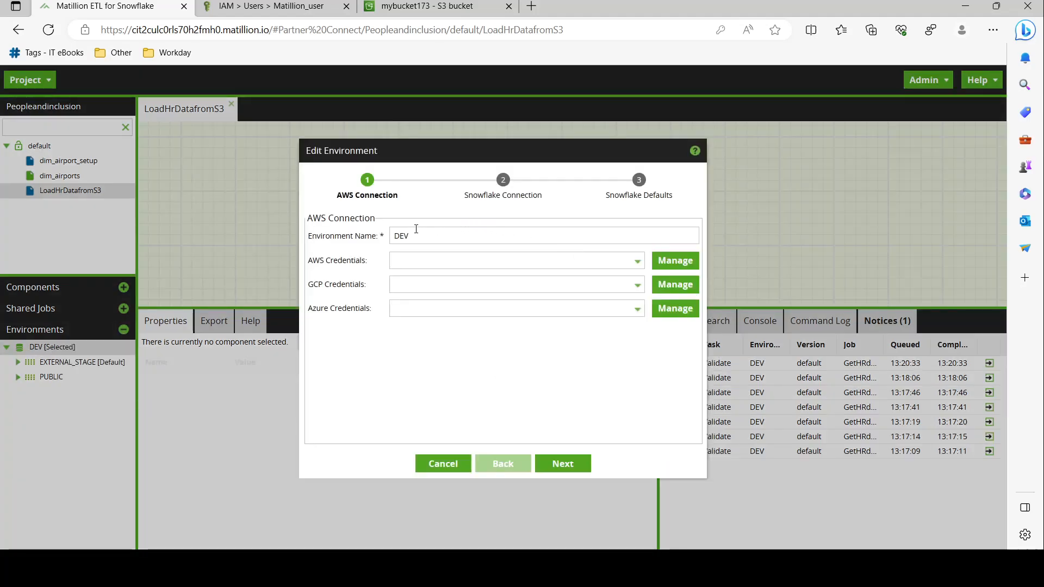
{"action": "left_click", "coordinate": [442, 262]}
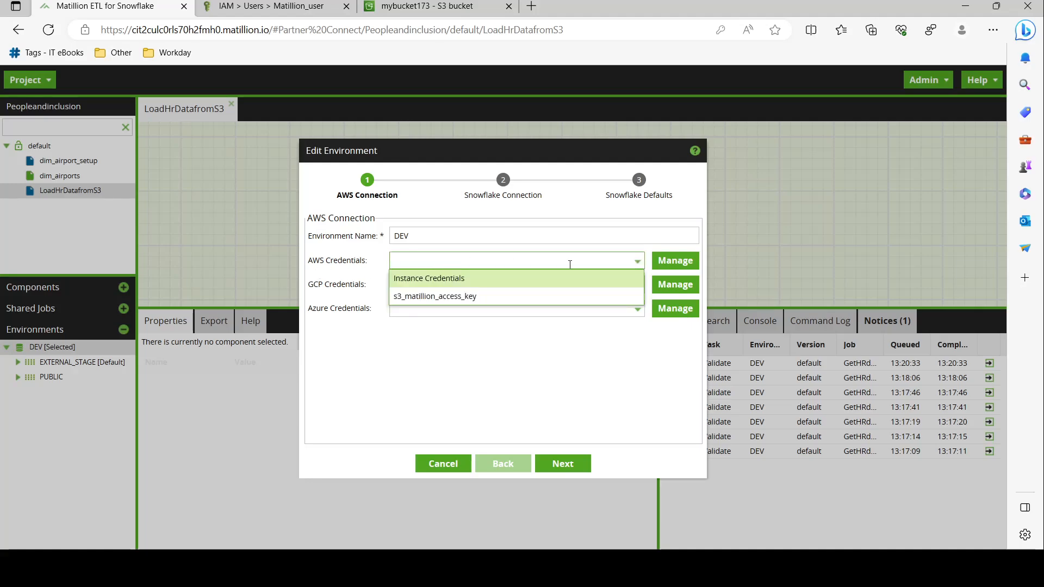
{"action": "left_click", "coordinate": [480, 302]}
{"action": "left_click", "coordinate": [562, 466]}
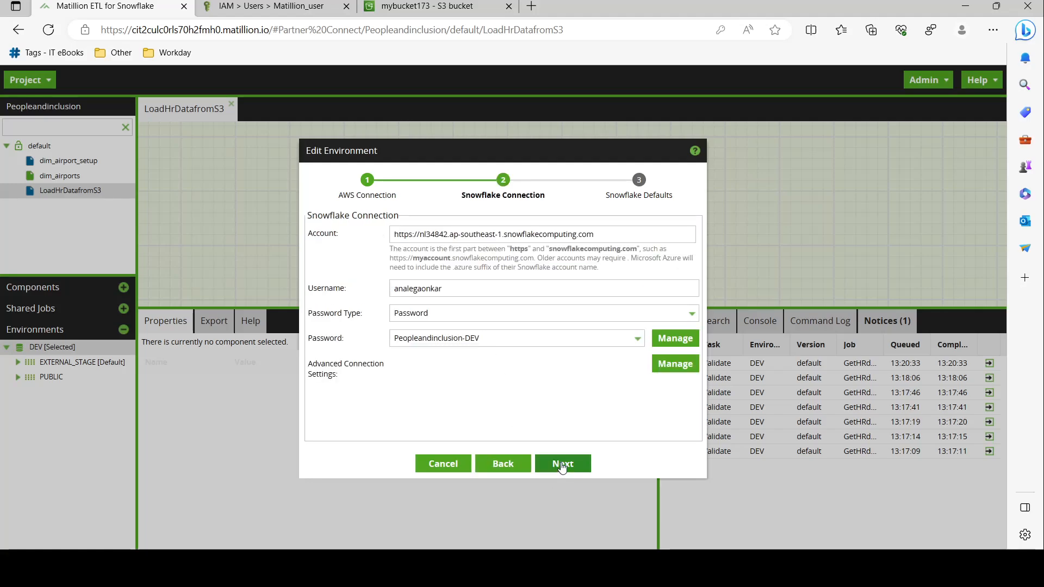
{"action": "left_click", "coordinate": [563, 465]}
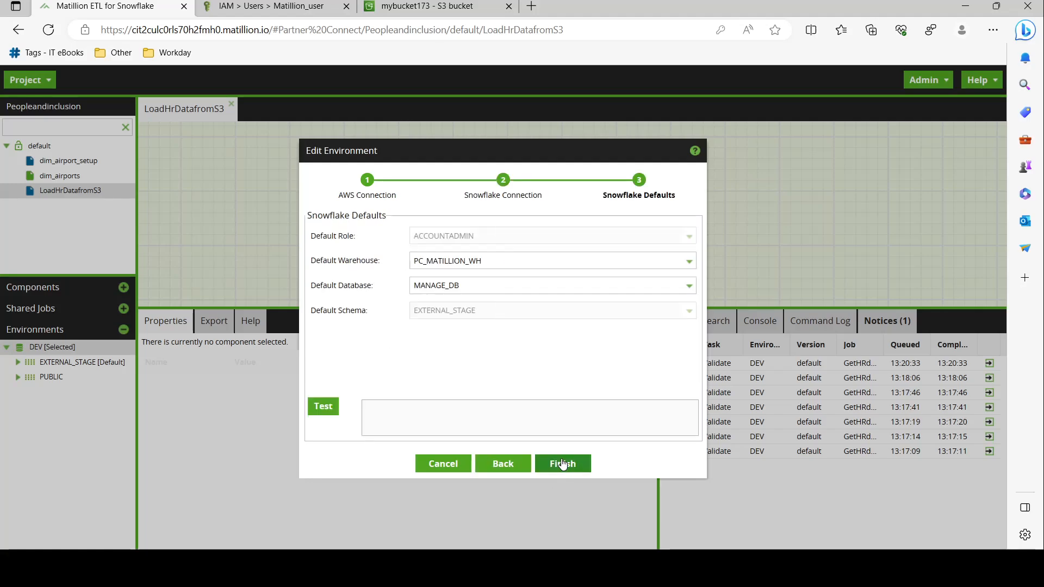
{"action": "left_click", "coordinate": [323, 407]}
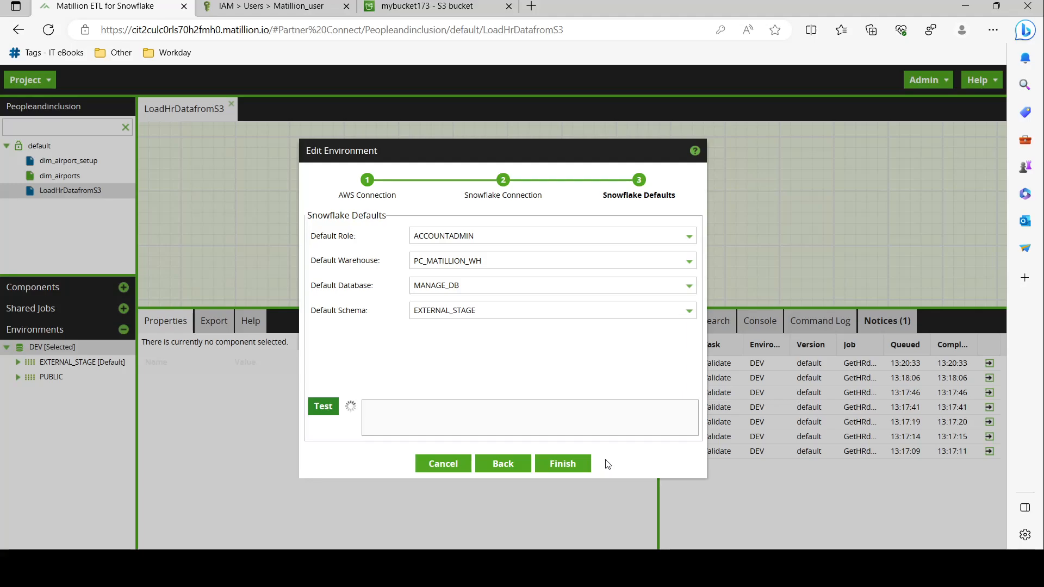
{"action": "double_click", "coordinate": [389, 412]}
{"action": "left_click", "coordinate": [562, 464]}
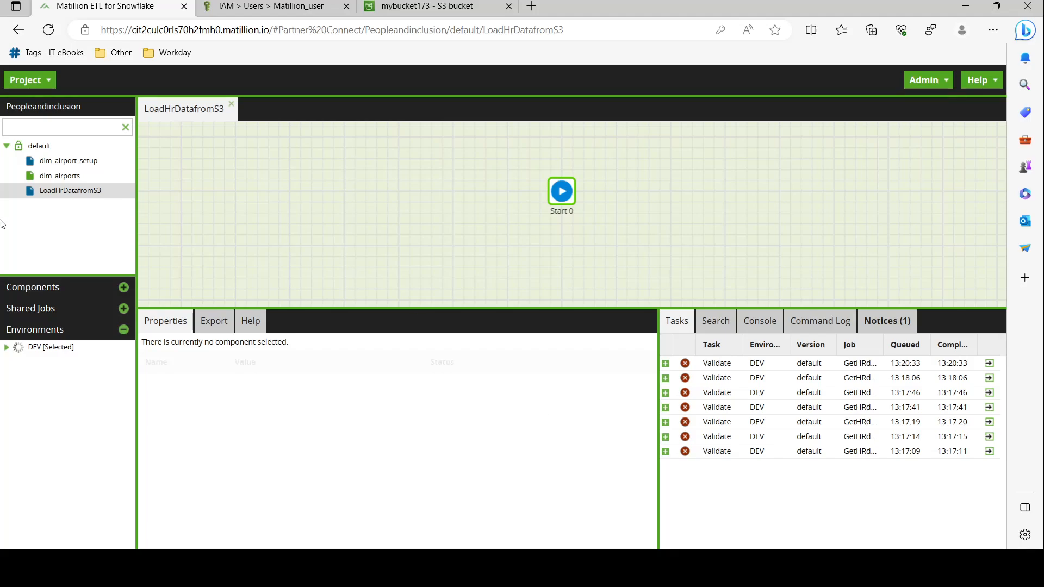
Add an S3 Load Generator and pick mybucket173/ABC_HR_Dataset_07232023.csv as its source
{"action": "left_click", "coordinate": [65, 289]}
{"action": "left_click_drag", "start_coordinate": [76, 473], "coordinate": [618, 194]}
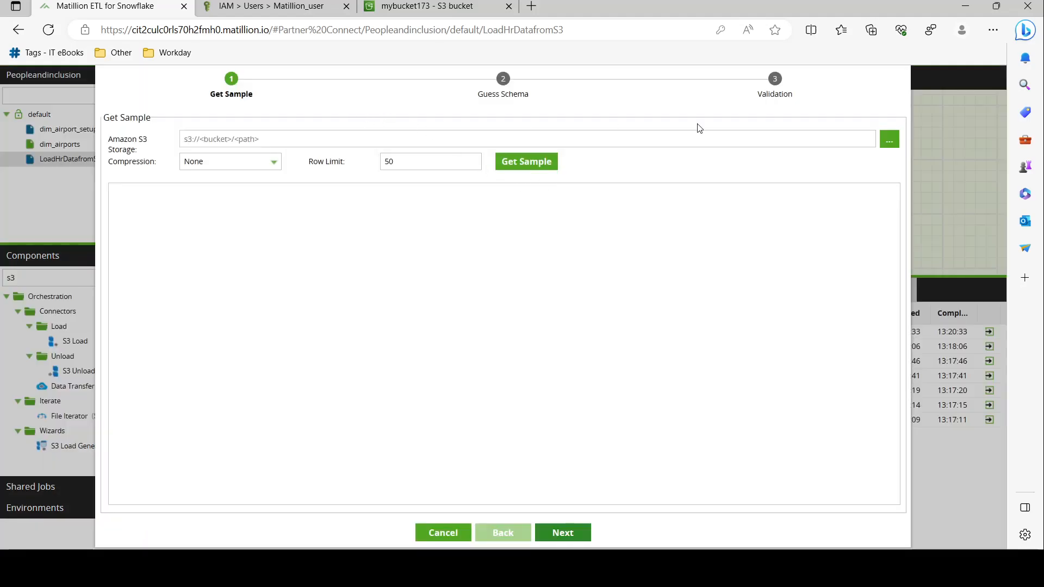
{"action": "left_click", "coordinate": [889, 139]}
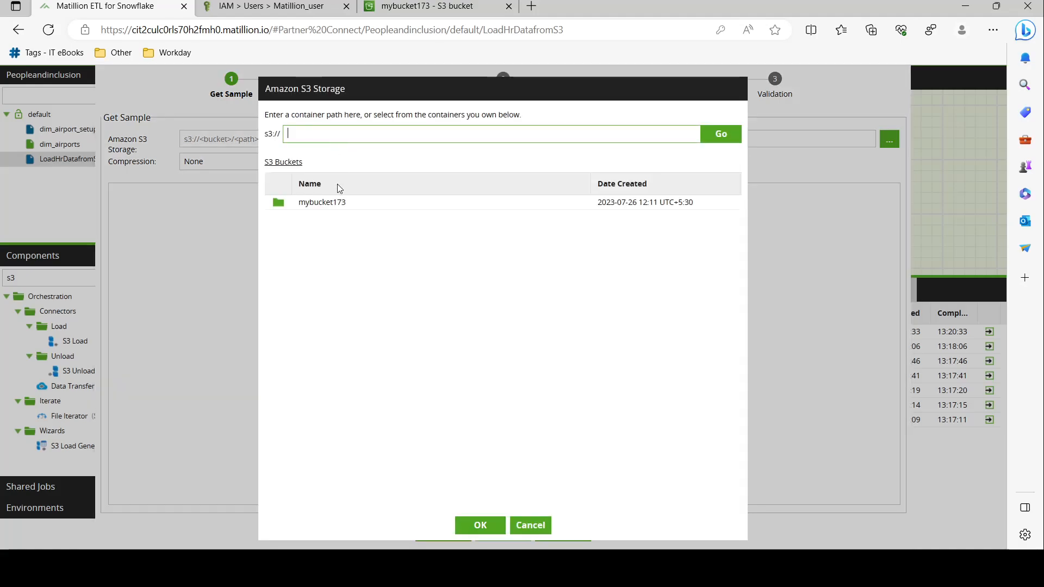
{"action": "double_click", "coordinate": [326, 203]}
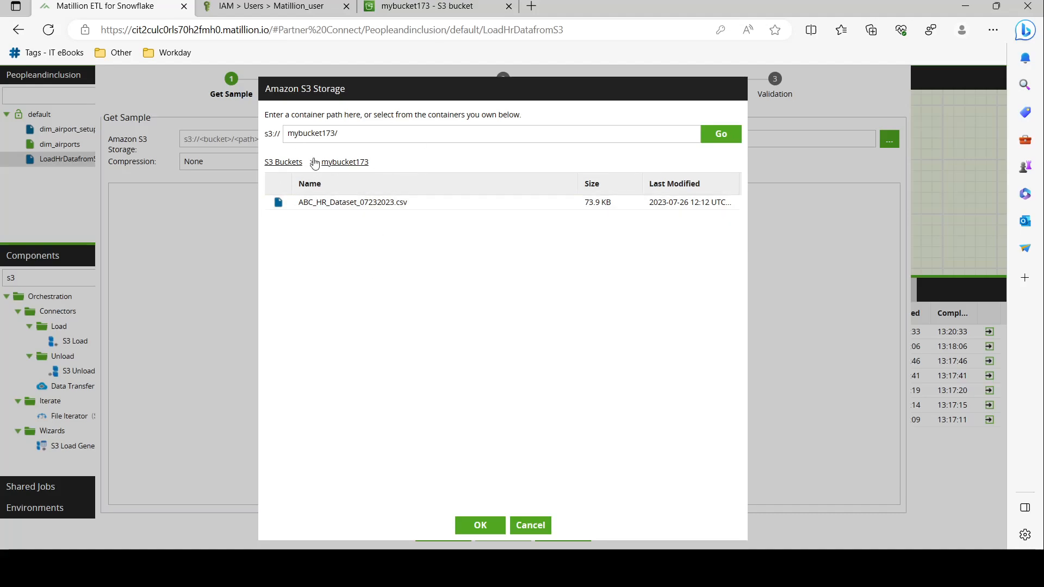
{"action": "left_click", "coordinate": [387, 208]}
{"action": "left_click", "coordinate": [480, 525]}
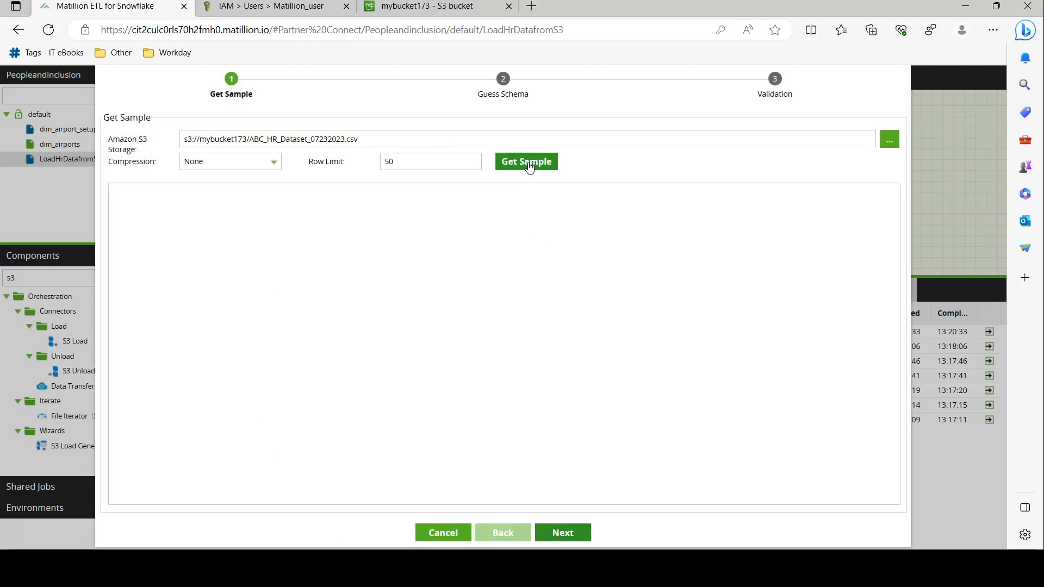
Get a 50-row sample of the HR CSV
{"action": "left_click", "coordinate": [526, 167]}
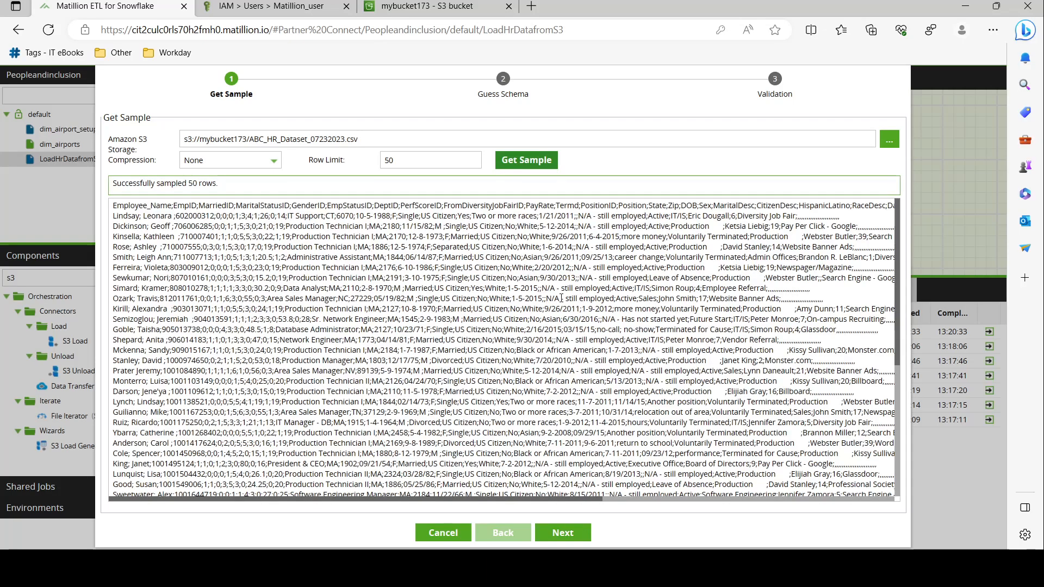
{"action": "left_click_drag", "start_coordinate": [572, 499], "coordinate": [289, 533]}
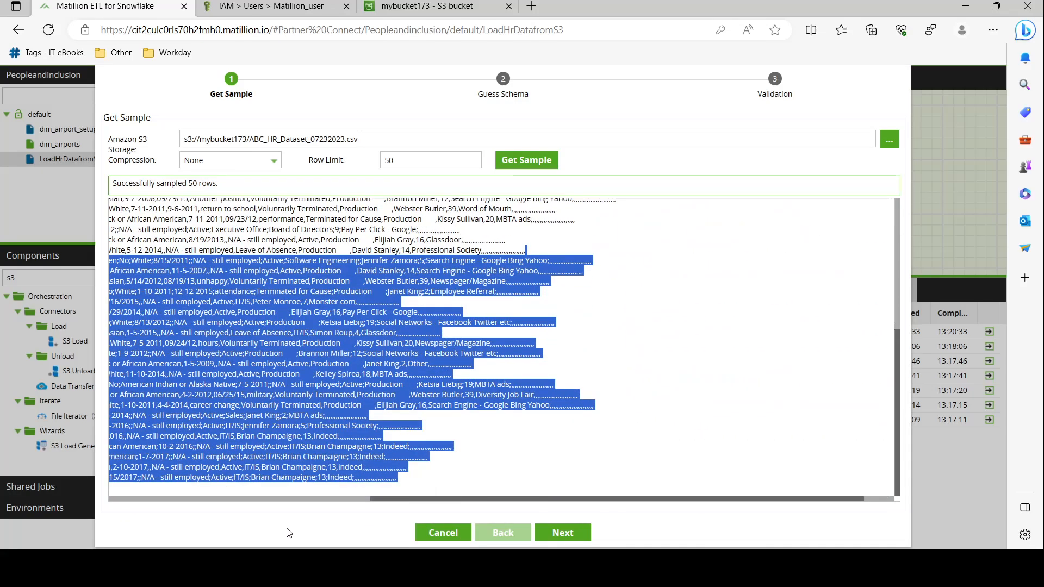
{"action": "left_click_drag", "start_coordinate": [483, 496], "coordinate": [188, 501]}
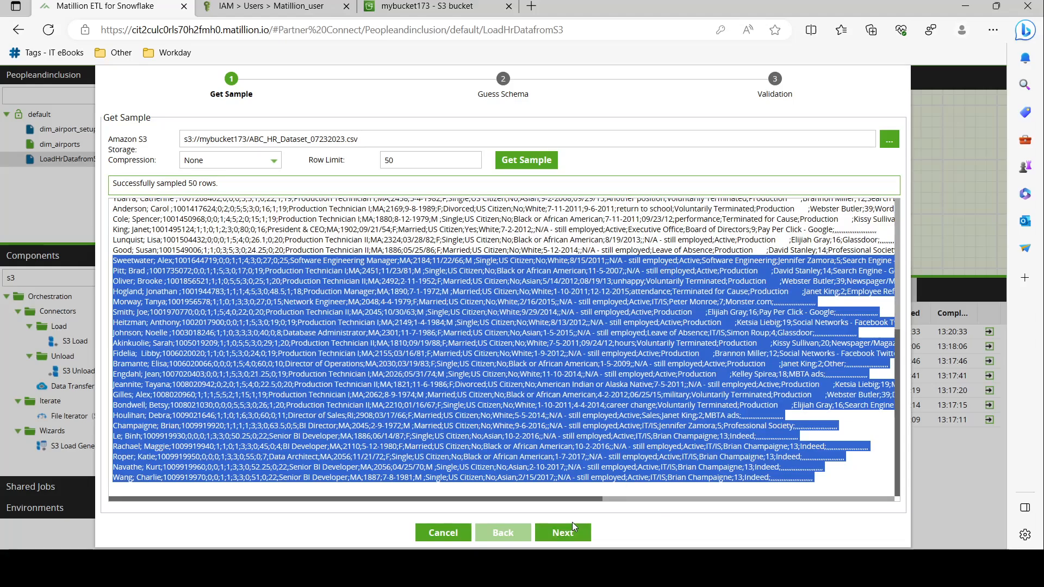
{"action": "key", "text": "alt+Tab"}
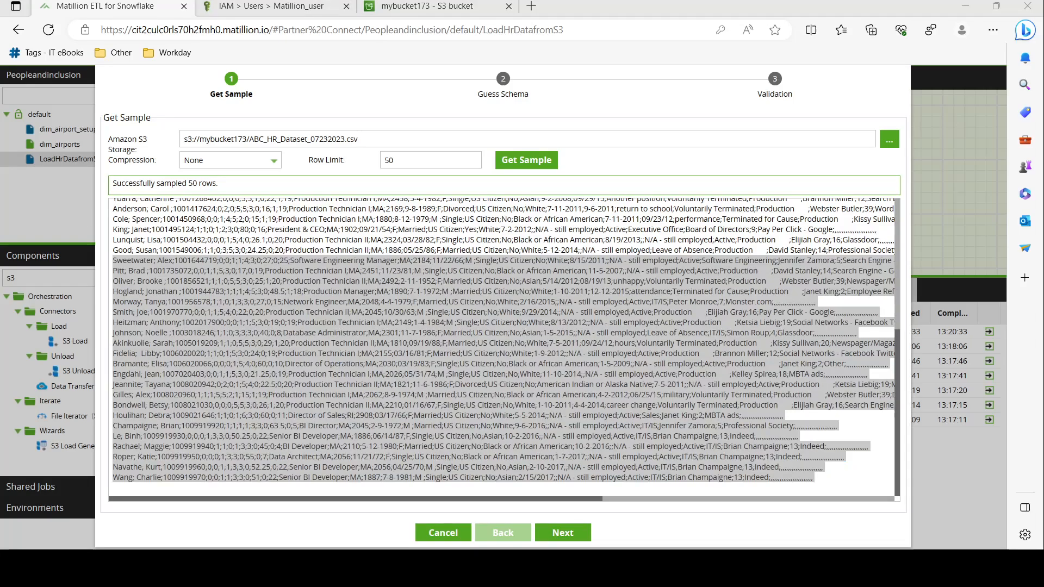